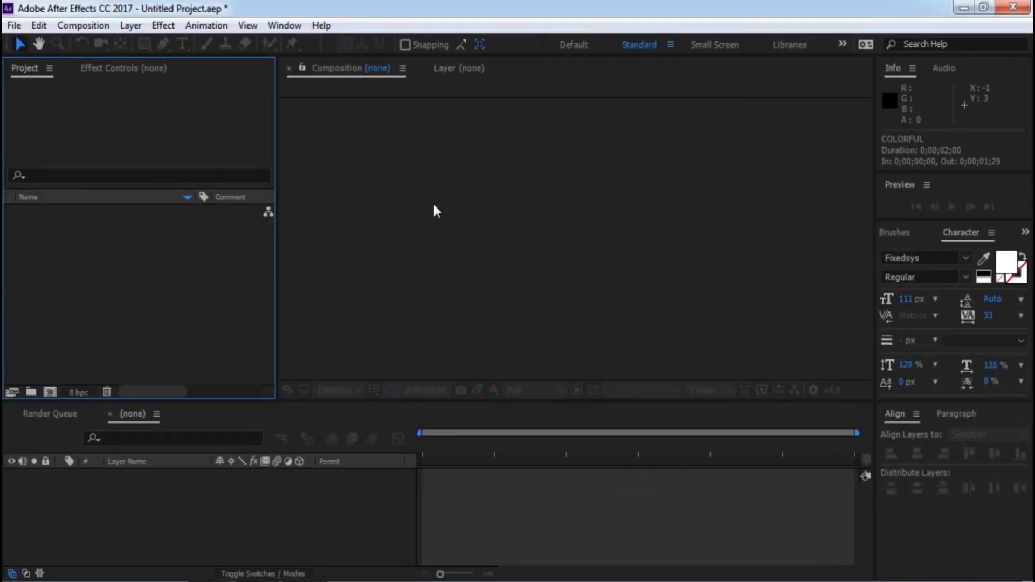
Create a two-second 1920 x 1080 composition at 29.97 fps named "Colorful Text Animation"
left_click(49, 392)
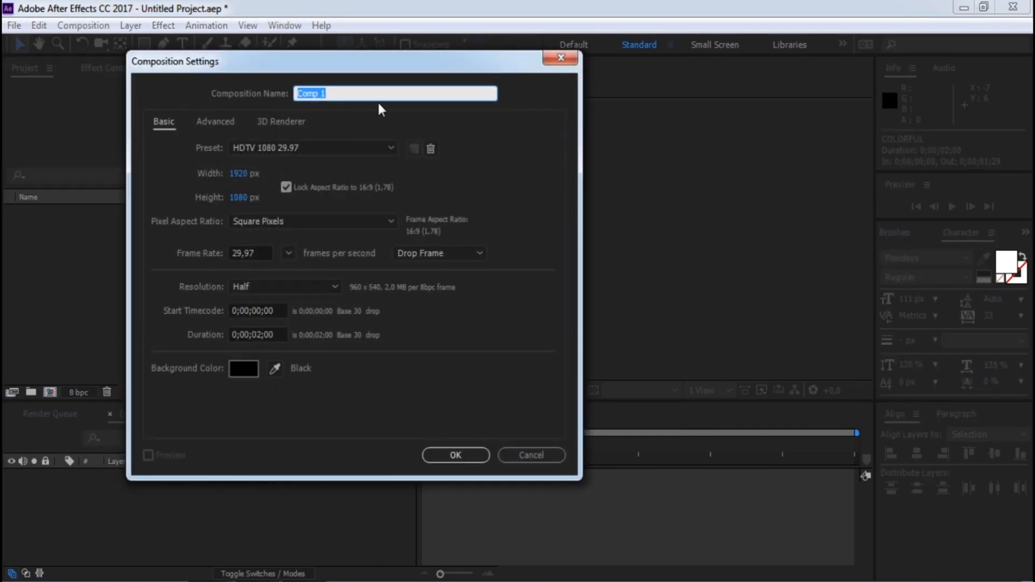
type("Colorful Text Animation")
left_click(475, 454)
Add a new text layer to the composition with the text "COLORFUL"
right_click(161, 521)
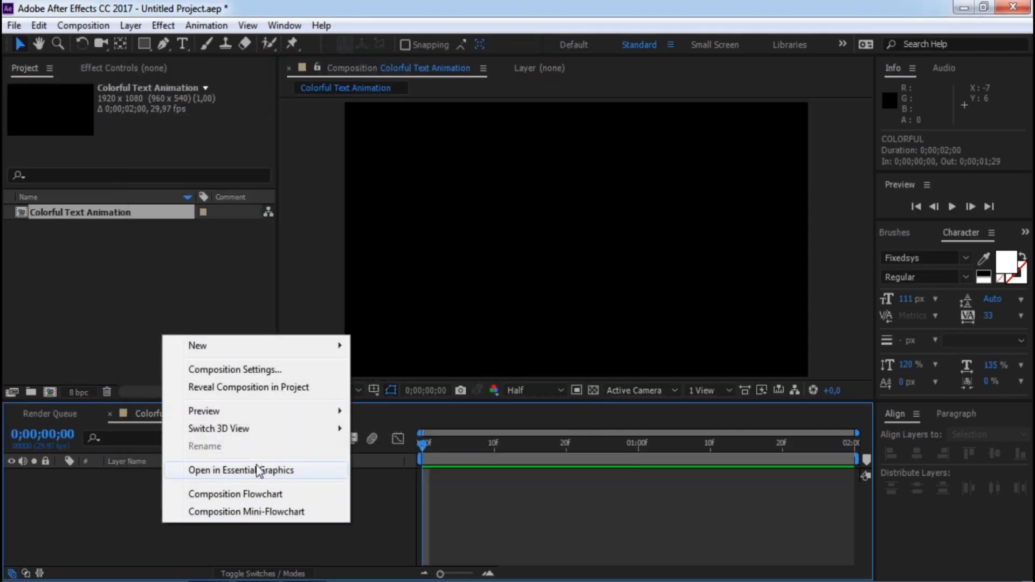
mouse_move(273, 348)
left_click(392, 369)
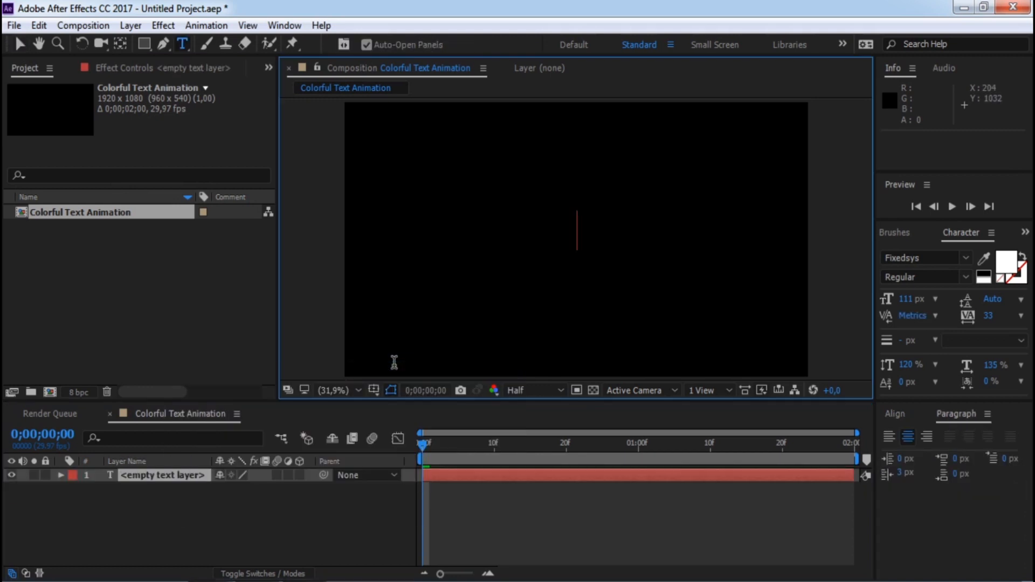
type("COLORFUL")
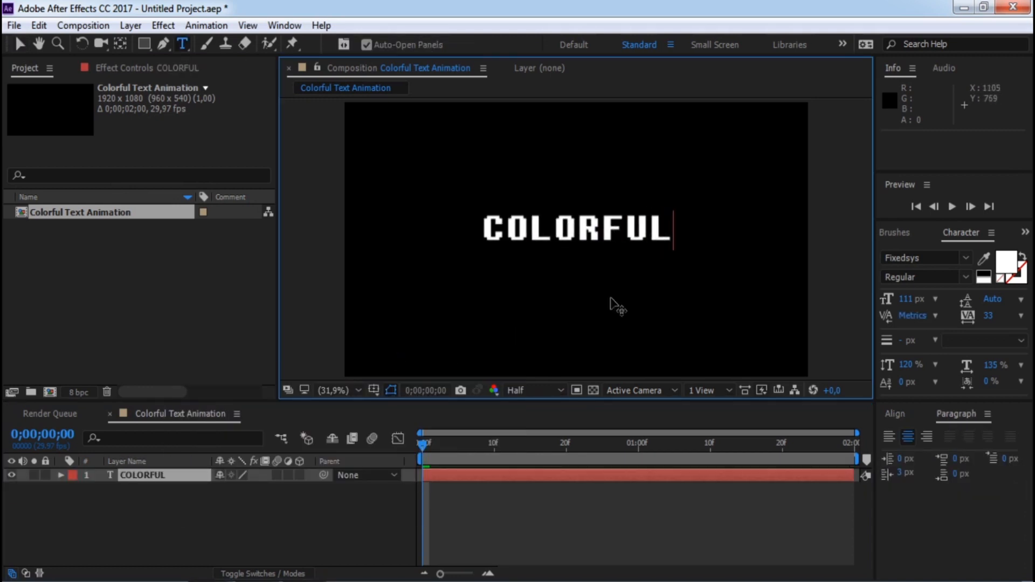
Center the COLORFUL text horizontally and vertically in the composition and move its anchor point to the middle of the text
left_click(894, 413)
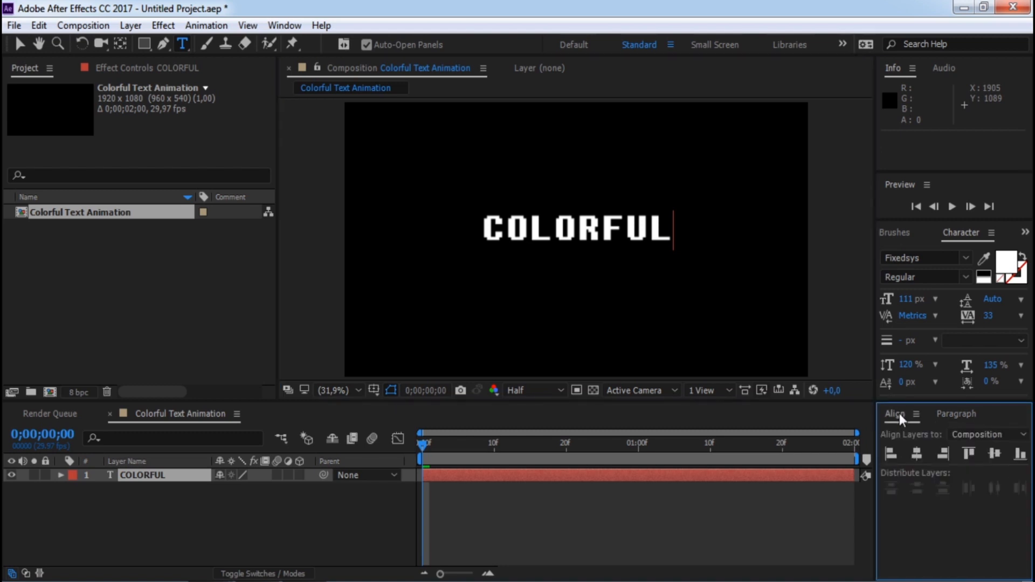
left_click(912, 454)
left_click(992, 454)
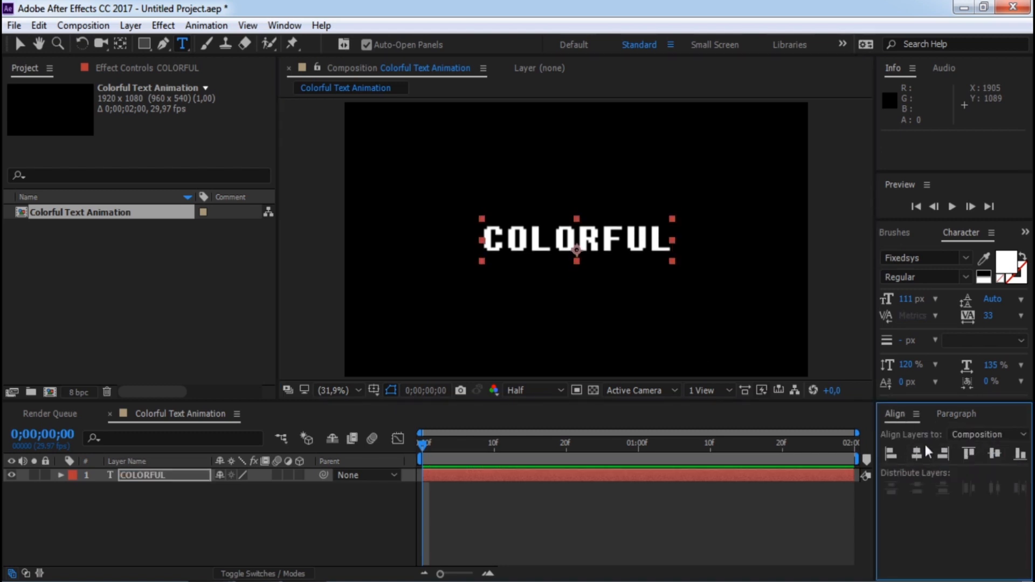
left_click(119, 43)
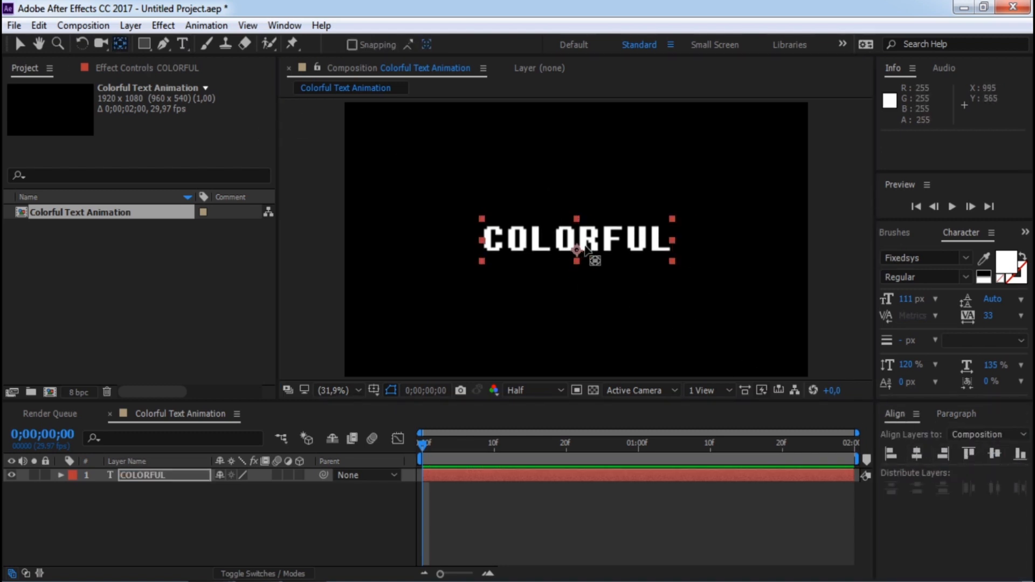
left_click_drag(576, 251, 579, 243)
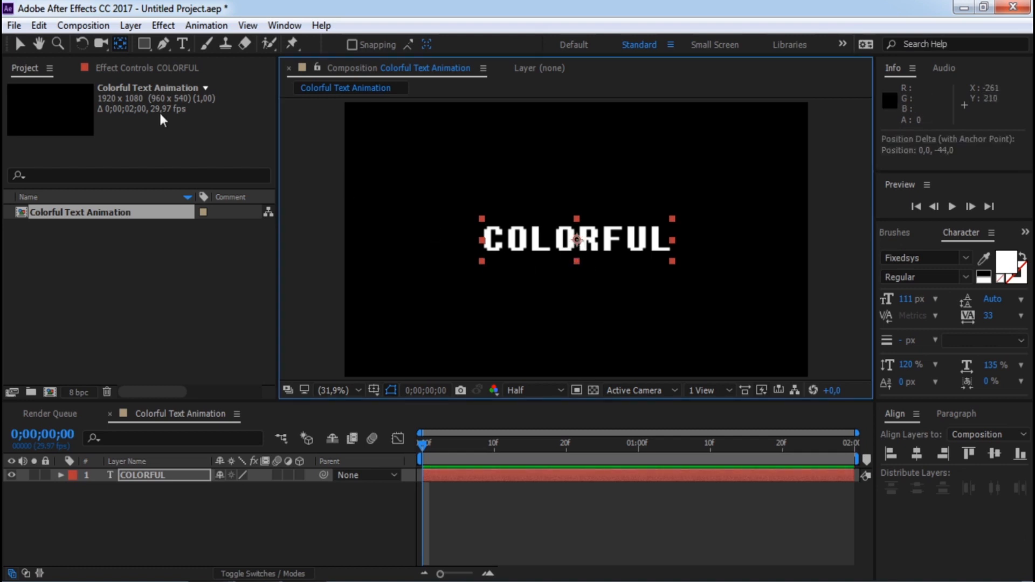
left_click(25, 43)
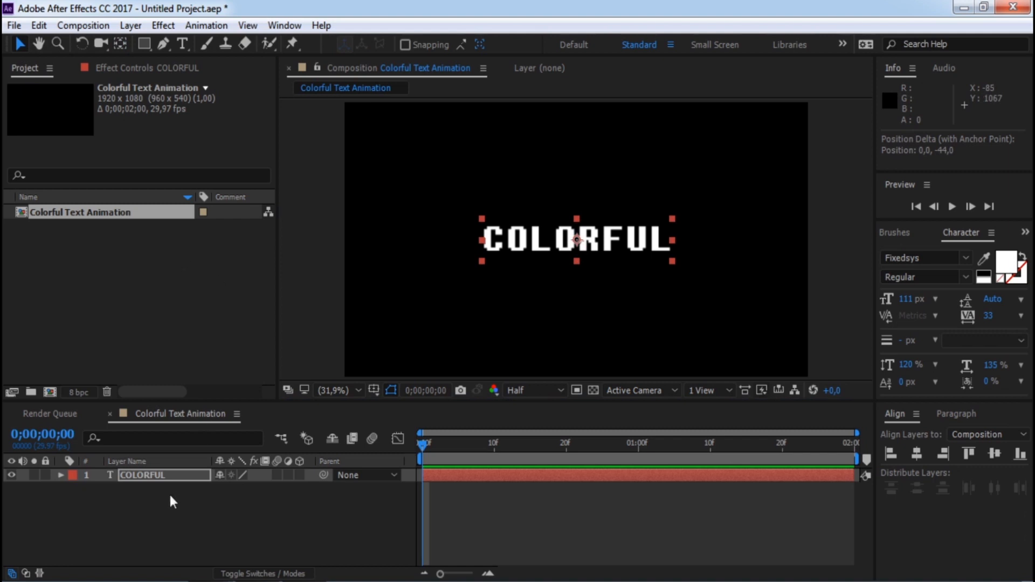
Add a Rotation keyframe of 0° to the COLORFUL layer at 0;00;01;00
left_click(166, 475)
key("r")
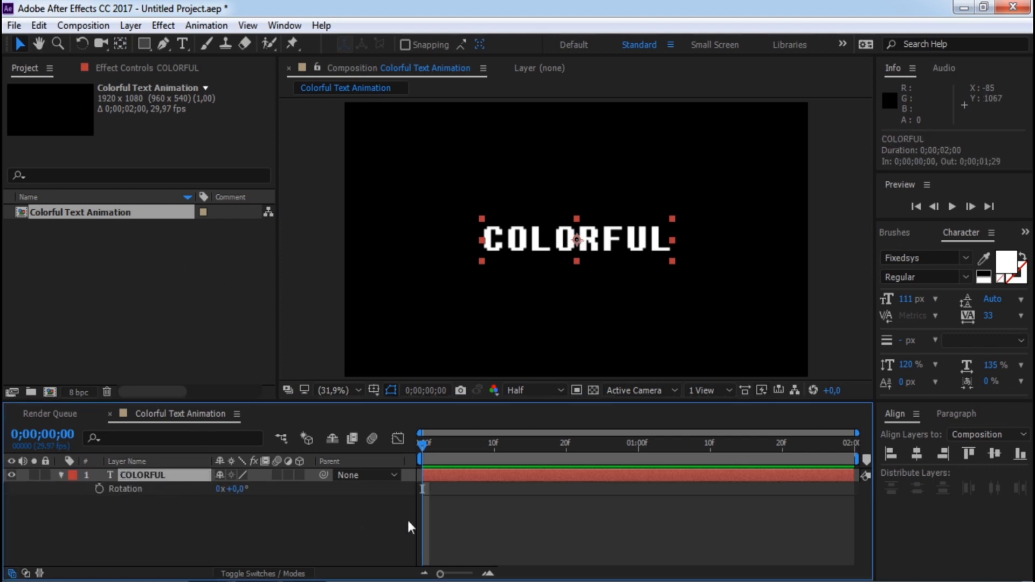
left_click(638, 450)
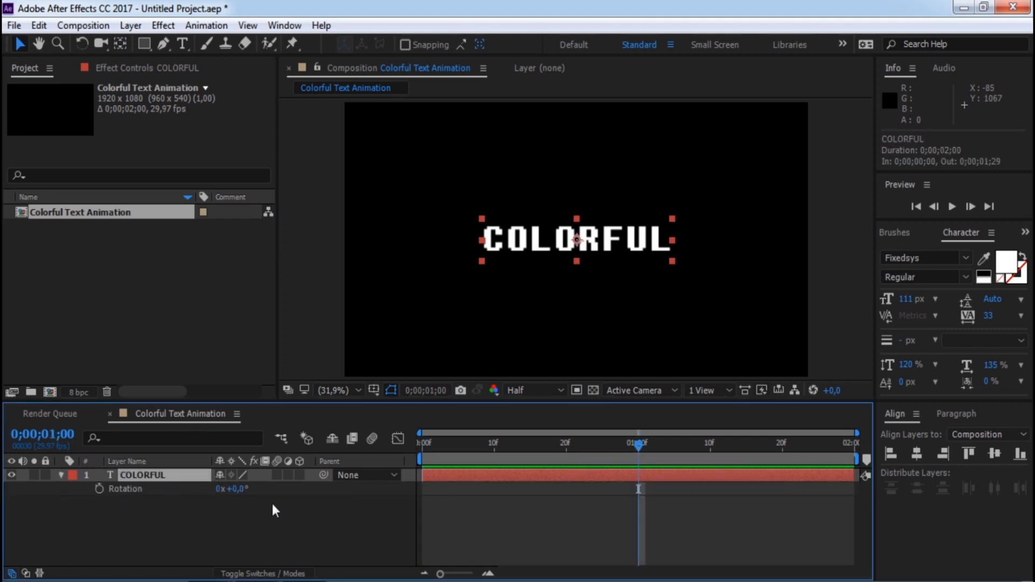
left_click(98, 488)
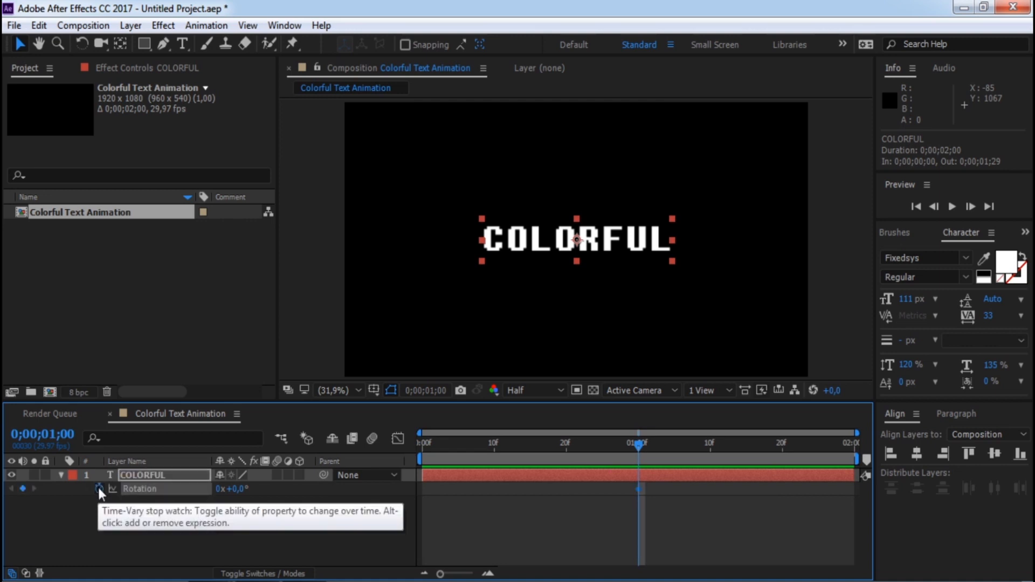
Separate the COLORFUL layer's Position dimensions and add a Y Position keyframe at 0;00;01;00
key("p")
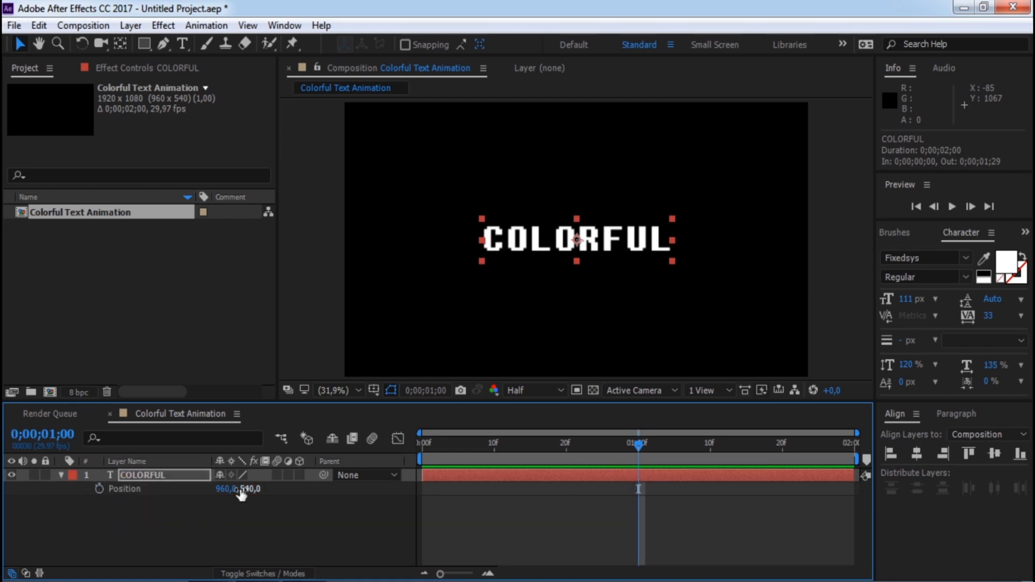
right_click(164, 488)
left_click(241, 360)
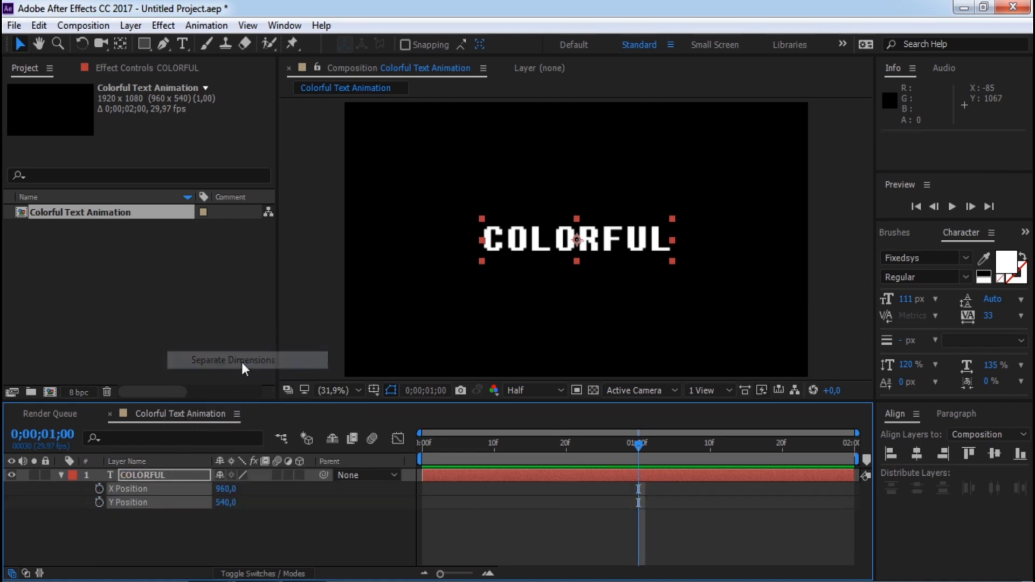
left_click(193, 543)
left_click(147, 502)
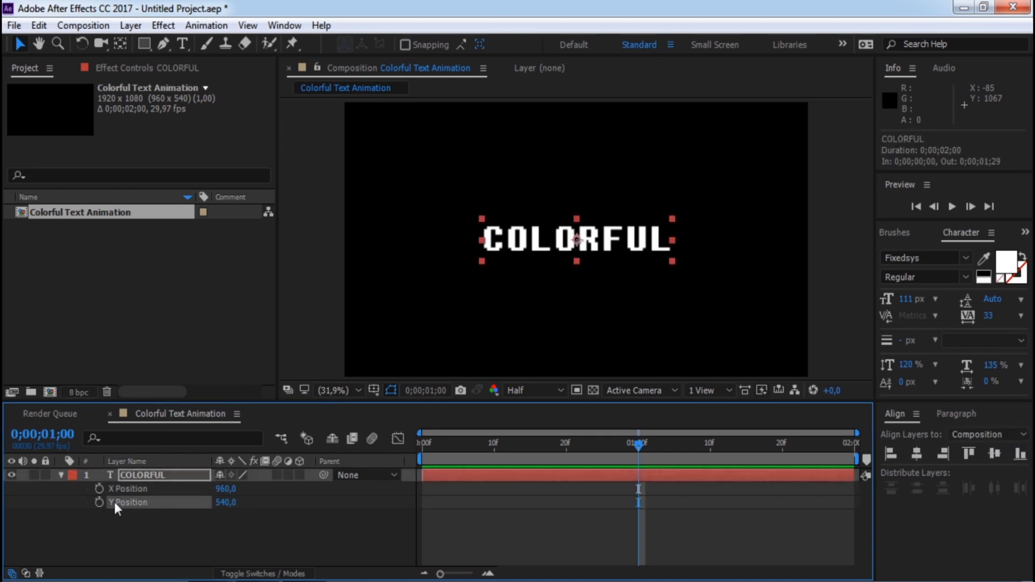
left_click(99, 501)
At 0;00;00;00, set the COLORFUL layer's Rotation to -180° and its Y Position to 1554, below the frame
left_click_drag(640, 449, 397, 447)
left_click(448, 477)
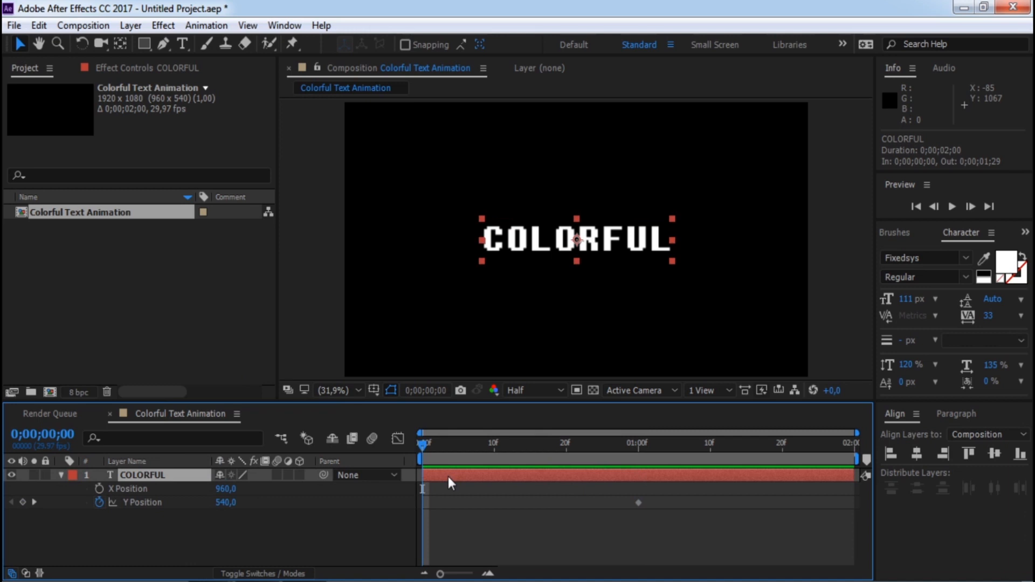
key("u")
left_click(237, 503)
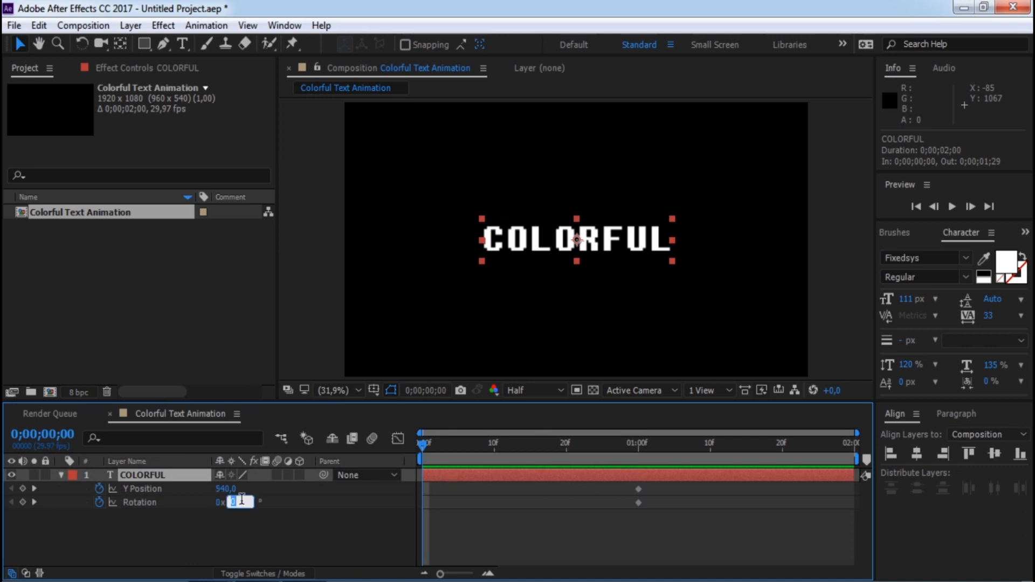
key("Return")
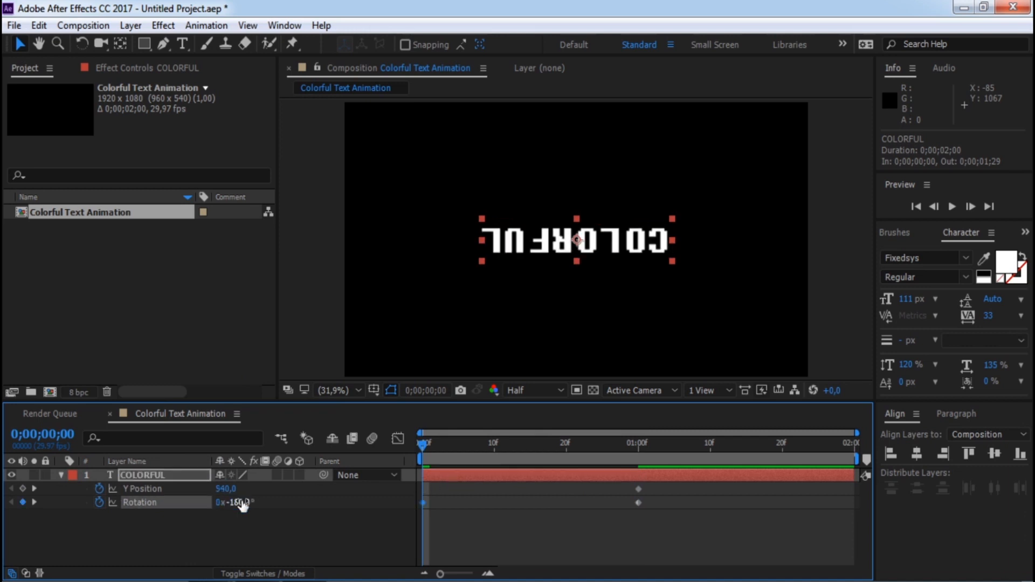
left_click_drag(226, 489, 412, 518)
Apply Easy Ease to all Y Position and Rotation keyframes and scrub the timeline to check the motion
right_click(423, 490)
mouse_move(589, 478)
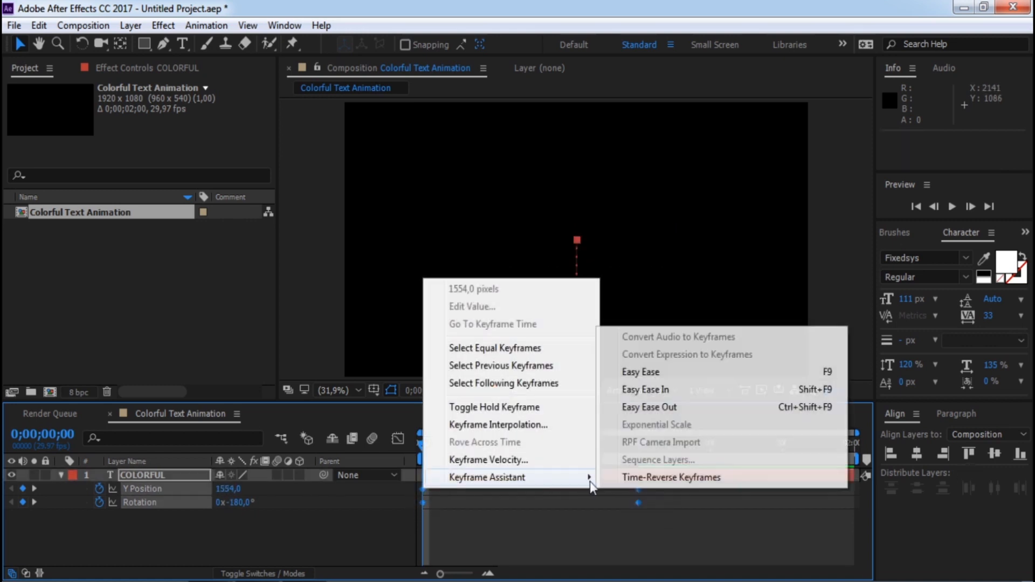
left_click(659, 372)
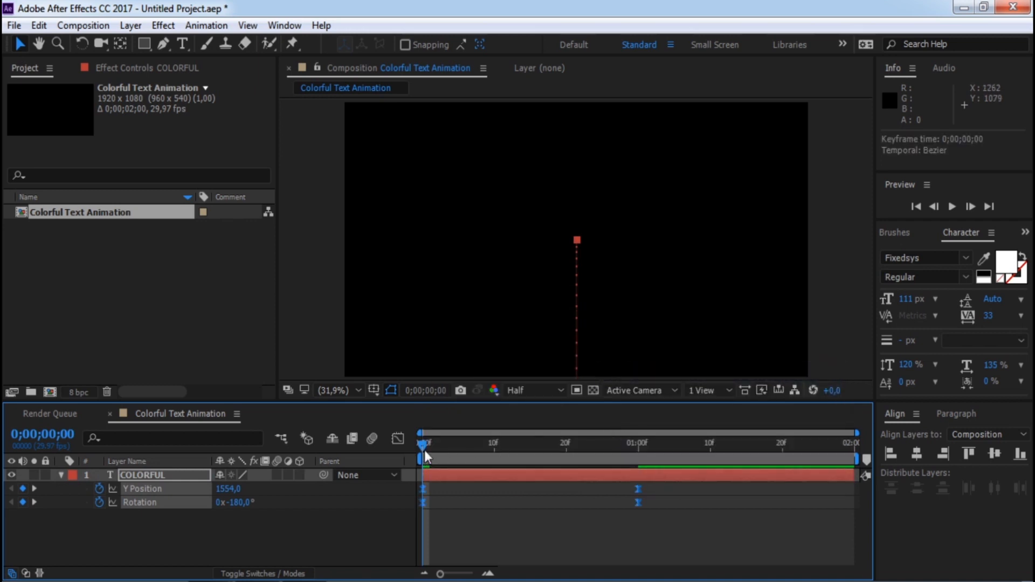
left_click_drag(425, 451, 567, 481)
left_click(615, 547)
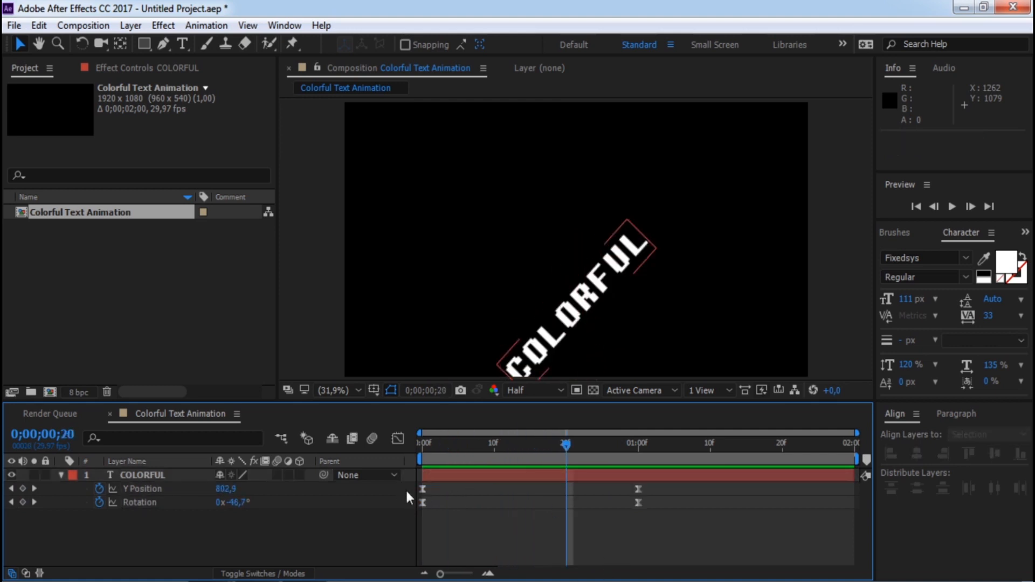
Reshape the Y Position curve in the Graph Editor so the movement starts fast and slows gradually toward the second keyframe
left_click(422, 489)
left_click(398, 437)
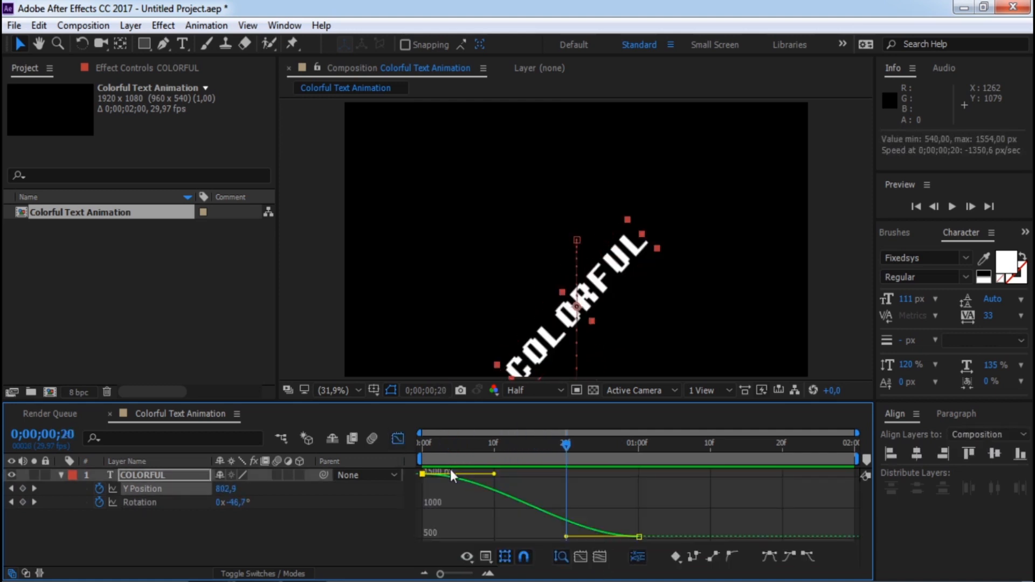
left_click_drag(494, 474, 426, 532)
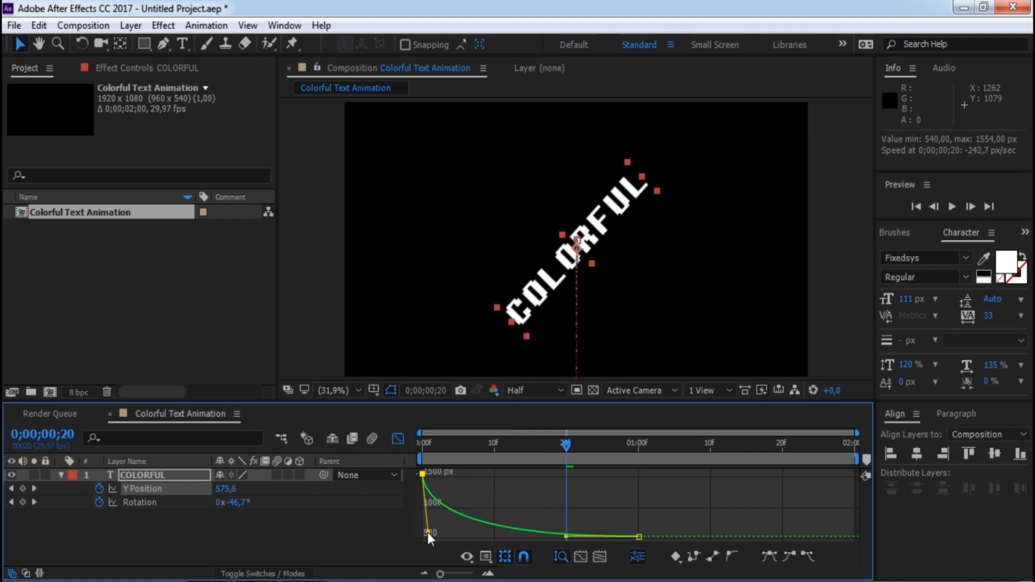
left_click_drag(564, 537, 545, 537)
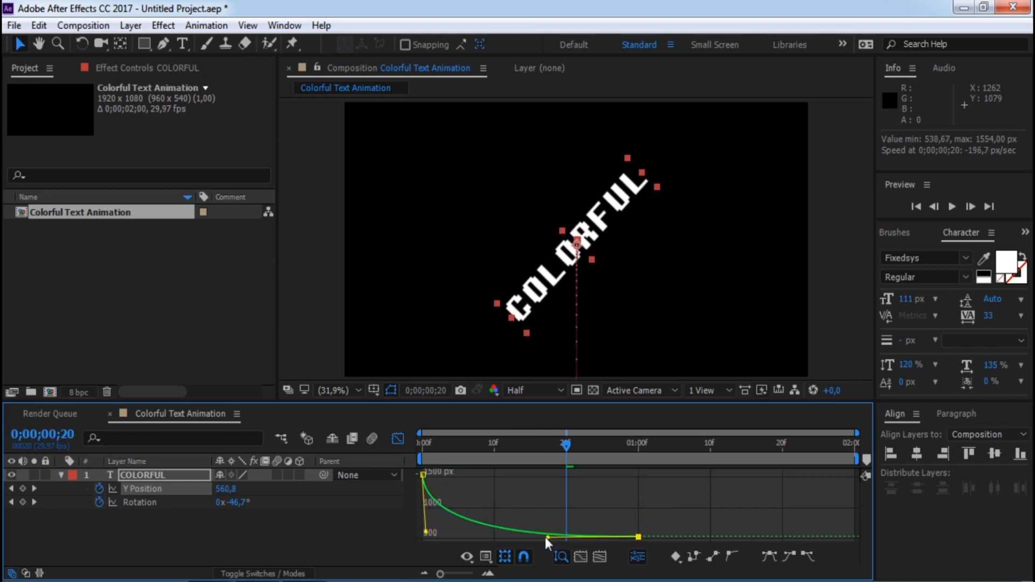
left_click(392, 439)
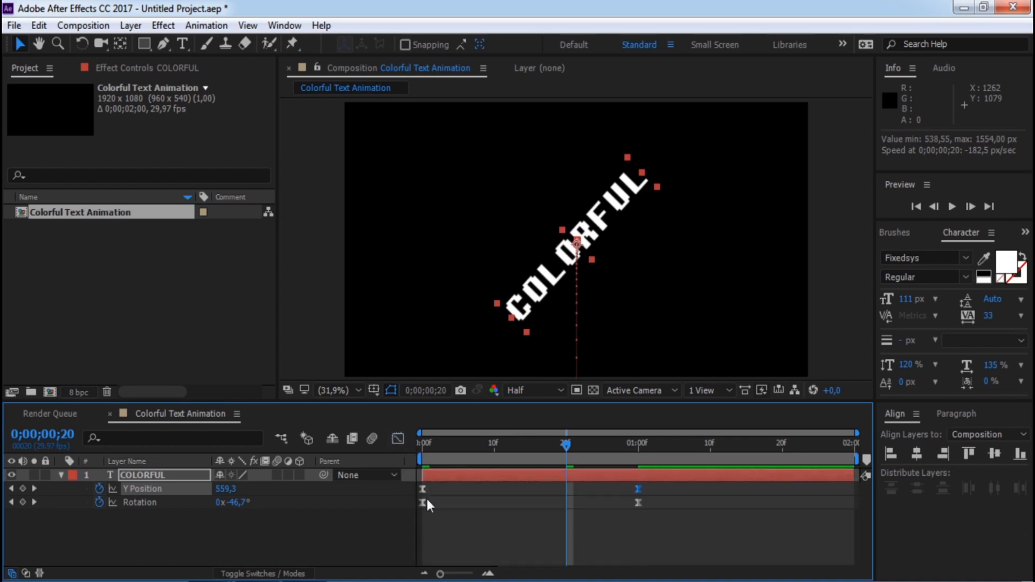
Reshape the Rotation curve in the Graph Editor so it rises steeply from the first keyframe and flattens toward the last
left_click(422, 503)
left_click(398, 439)
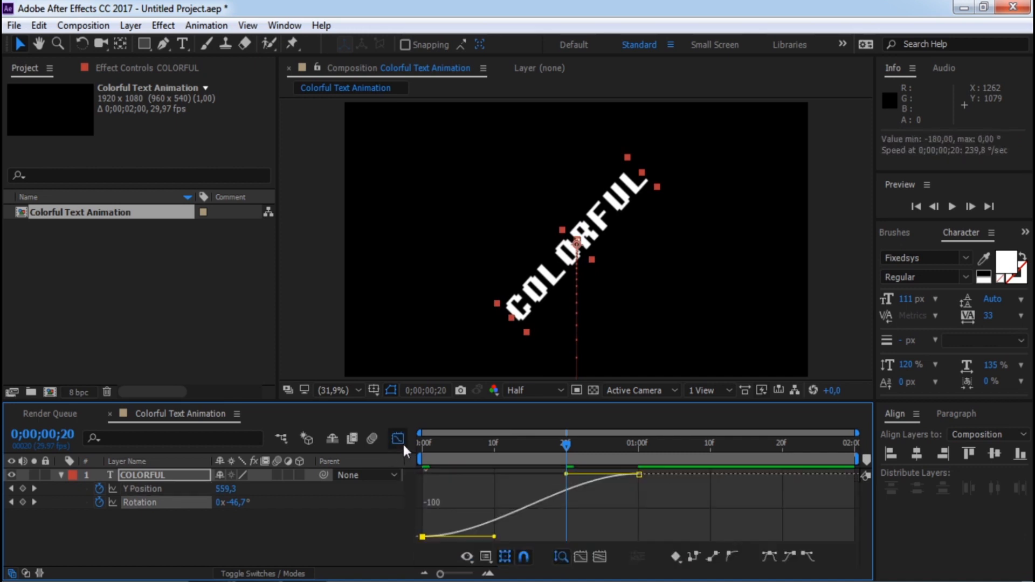
left_click_drag(495, 535, 429, 493)
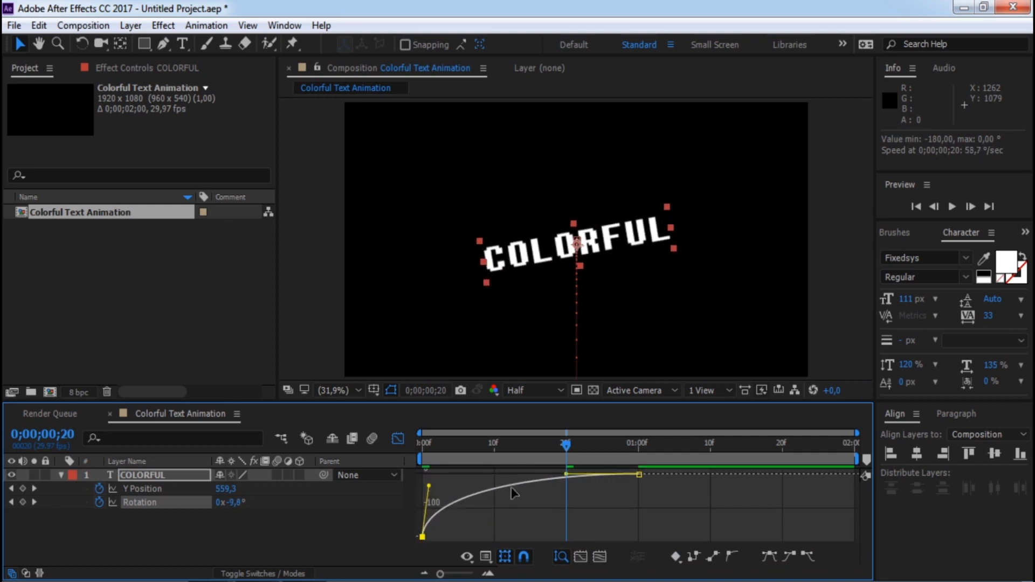
left_click(397, 439)
Preview the text animation from the start of the composition
left_click_drag(571, 451, 400, 455)
left_click(951, 208)
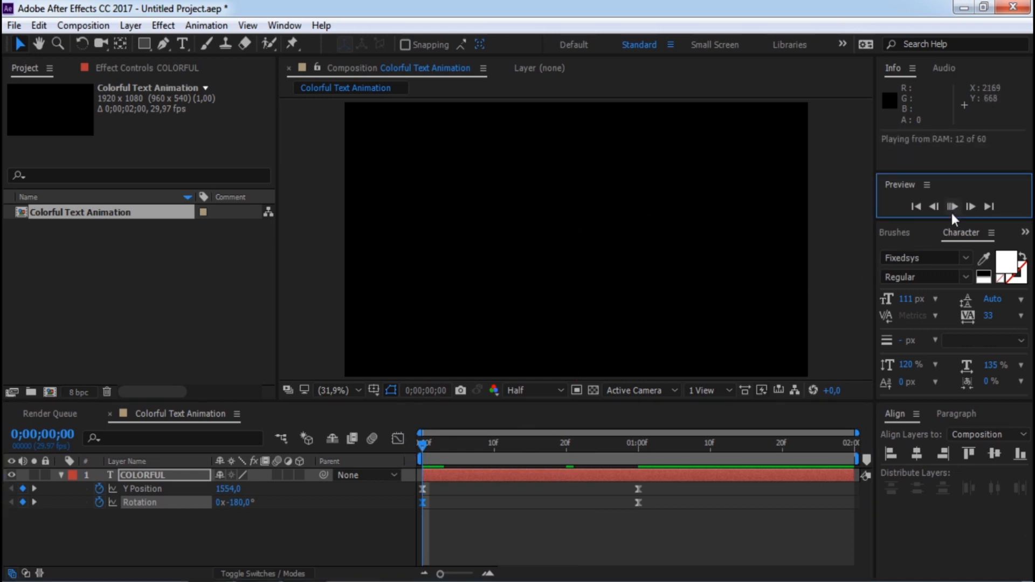
left_click(952, 210)
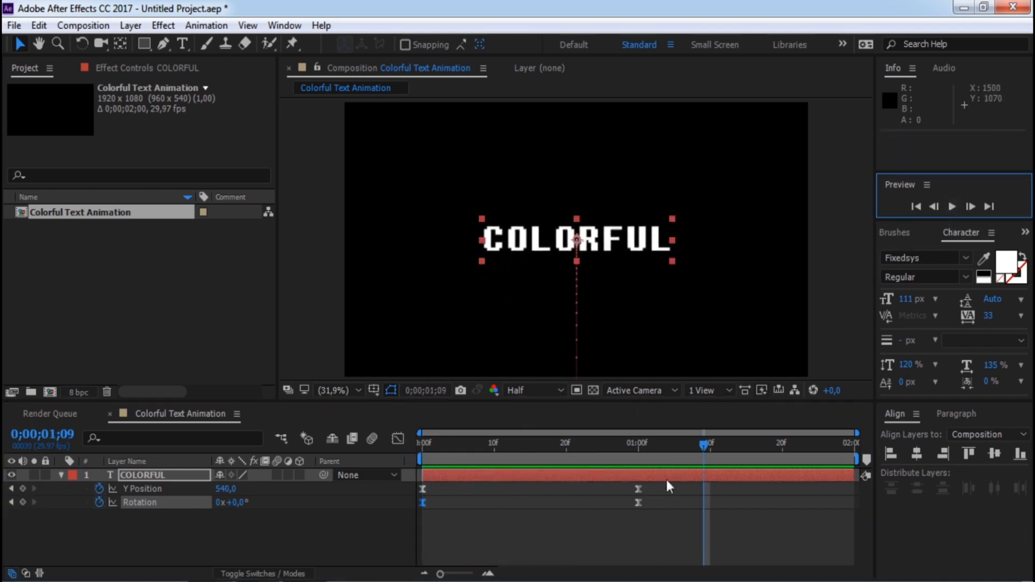
Add a Scale keyframe of 100% to the COLORFUL layer at 0;00;00;24
left_click_drag(709, 451, 594, 461)
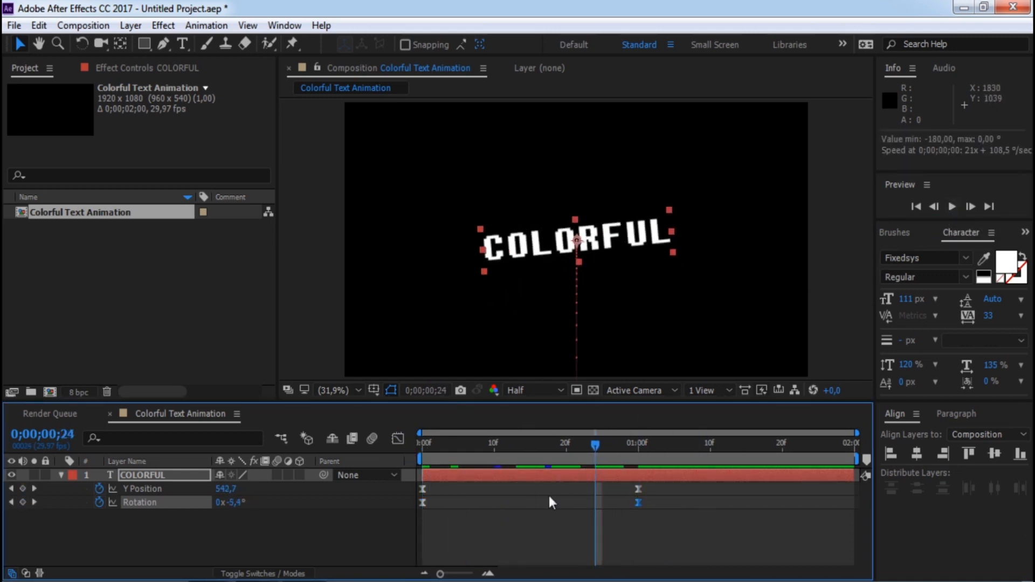
left_click(189, 475)
key("s")
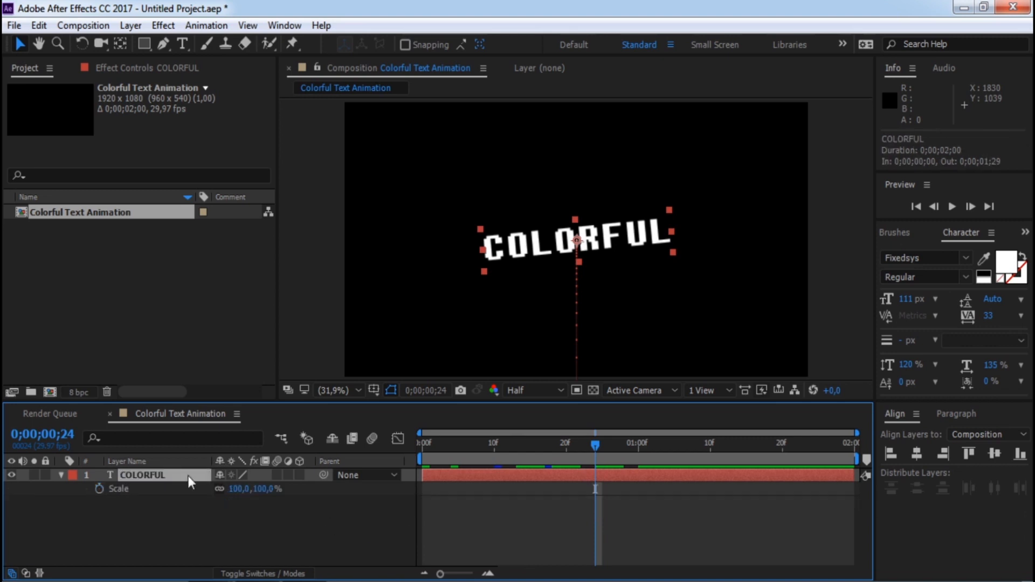
left_click(100, 489)
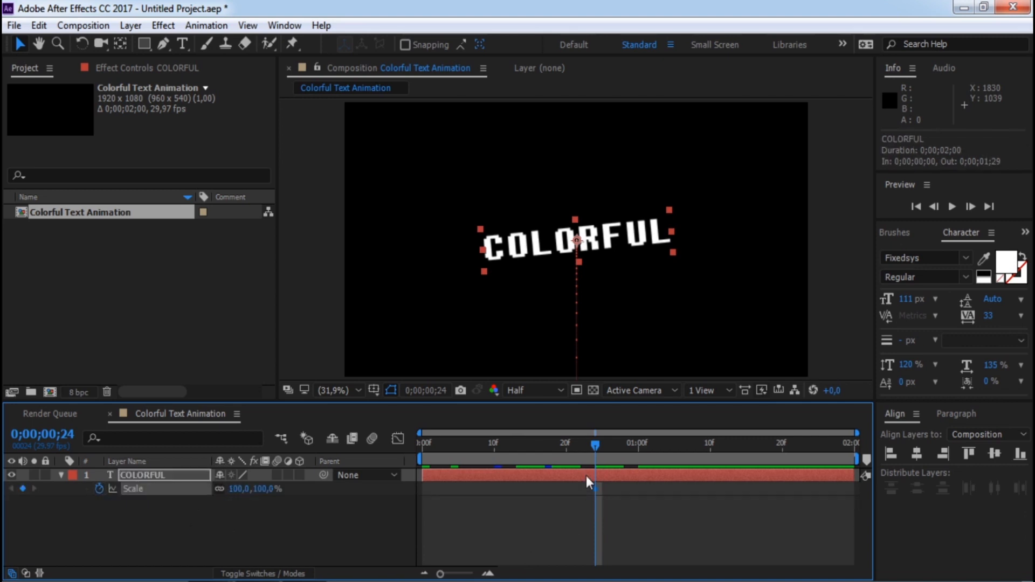
left_click(595, 489)
Set the COLORFUL layer's Scale to 0% at 0;00;01;08 and scrub the timeline to check the shrinking
left_click(695, 446)
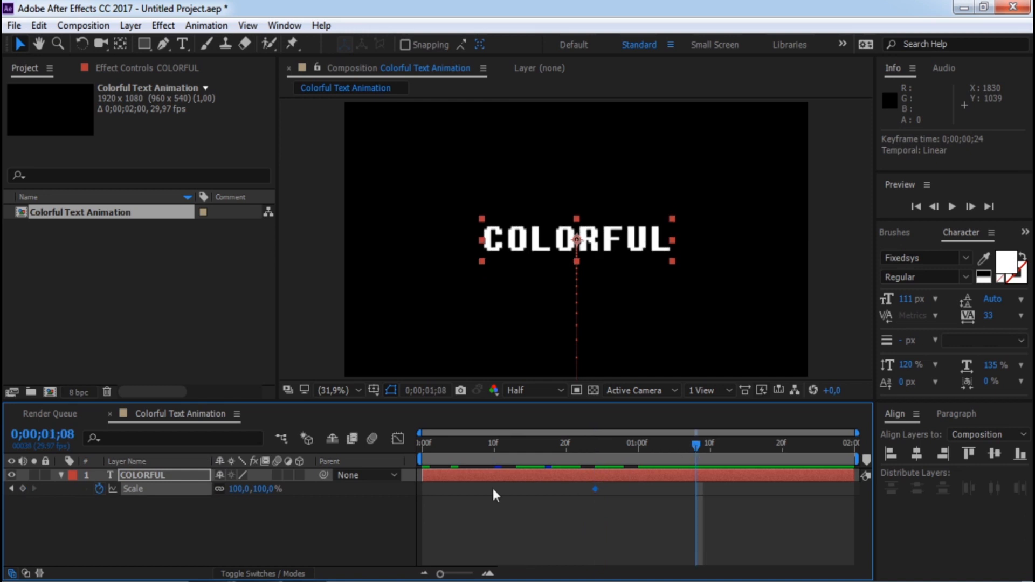
left_click(264, 488)
key("Return")
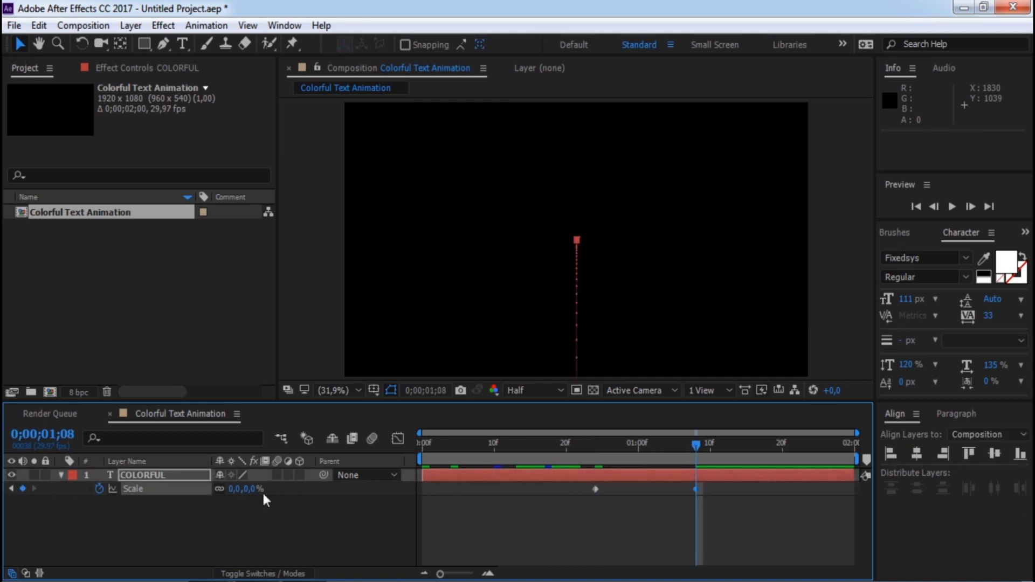
left_click_drag(694, 448, 719, 502)
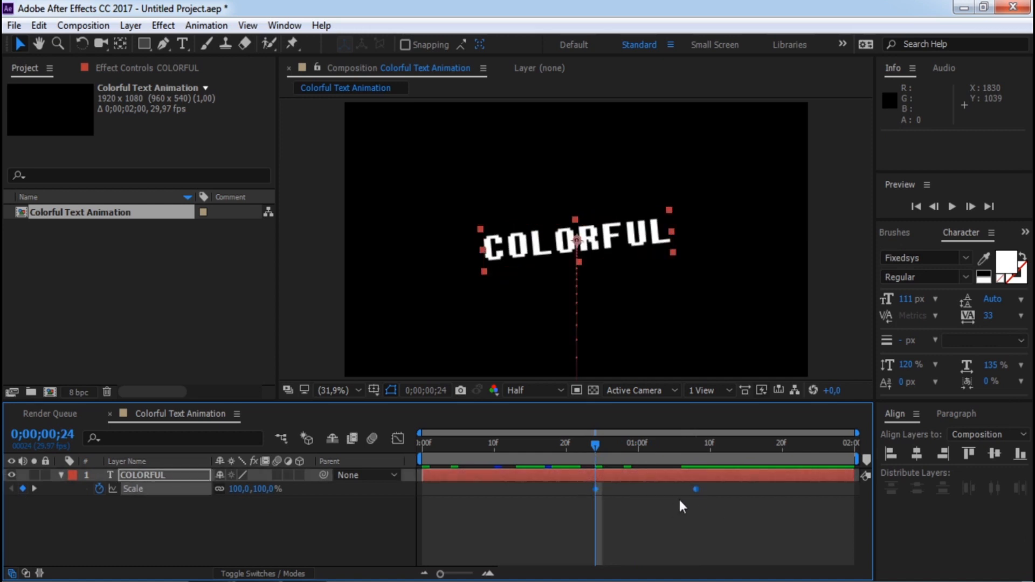
Apply Easy Ease to both Scale keyframes of the COLORFUL layer
right_click(695, 489)
mouse_move(749, 477)
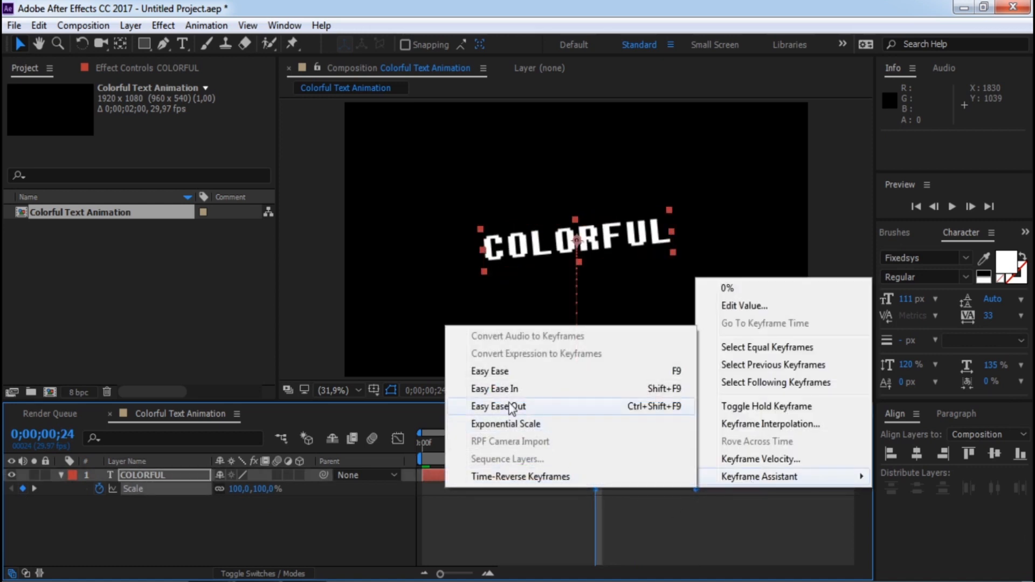
left_click(491, 373)
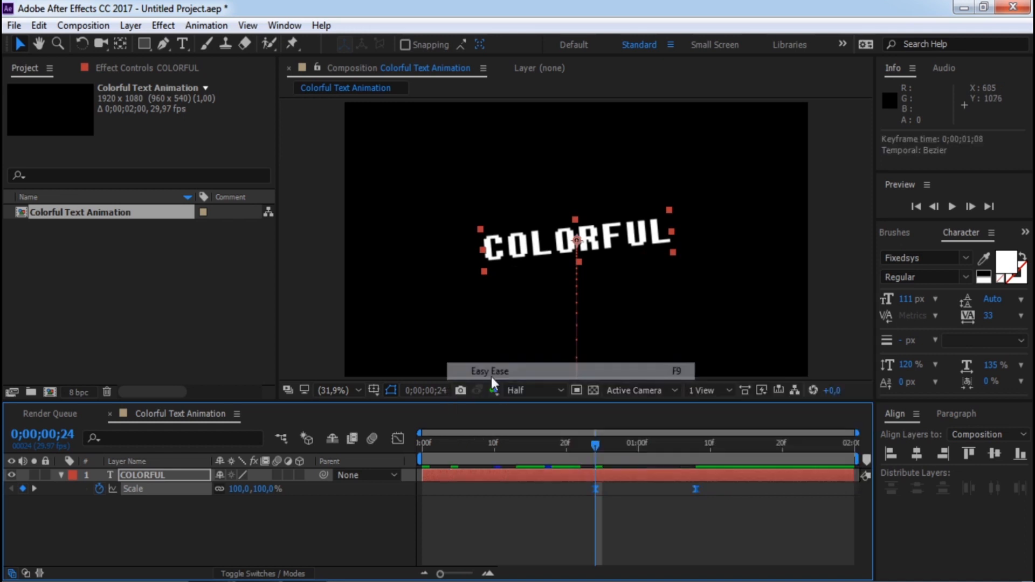
Reshape the Scale curve in the Graph Editor so it leaves the first keyframe gradually and drops steeply into the last
left_click(595, 489)
left_click(398, 439)
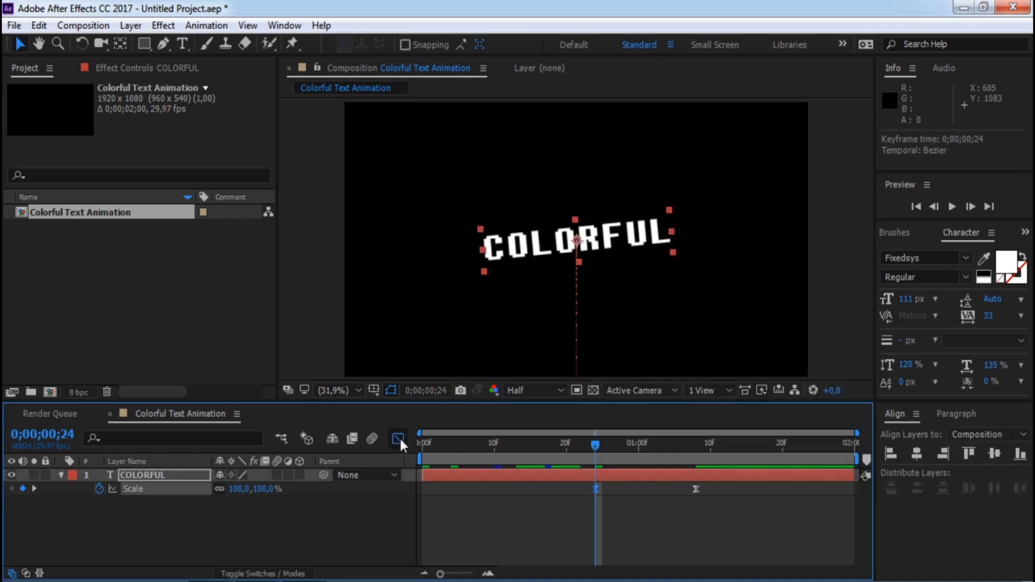
left_click_drag(664, 536, 677, 519)
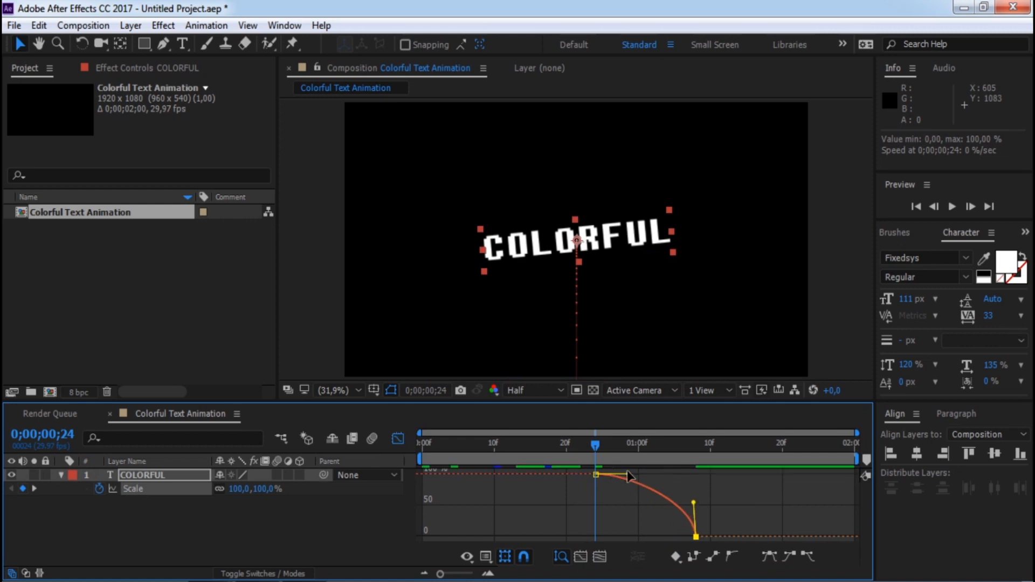
left_click_drag(627, 473, 646, 475)
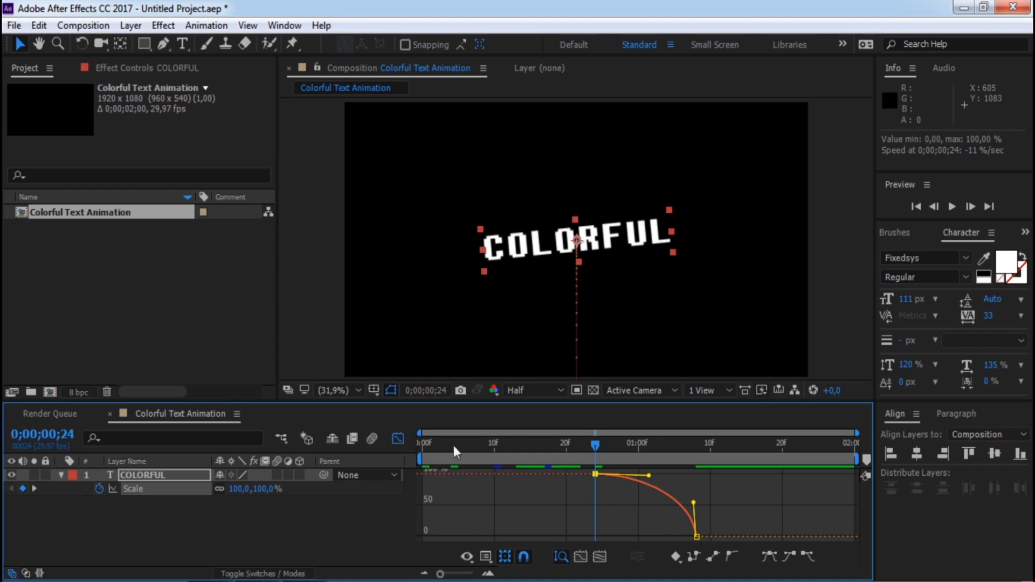
left_click(394, 439)
Preview the animation from the start of the composition to check the eased shrinking, and return to the first frame
key("Home")
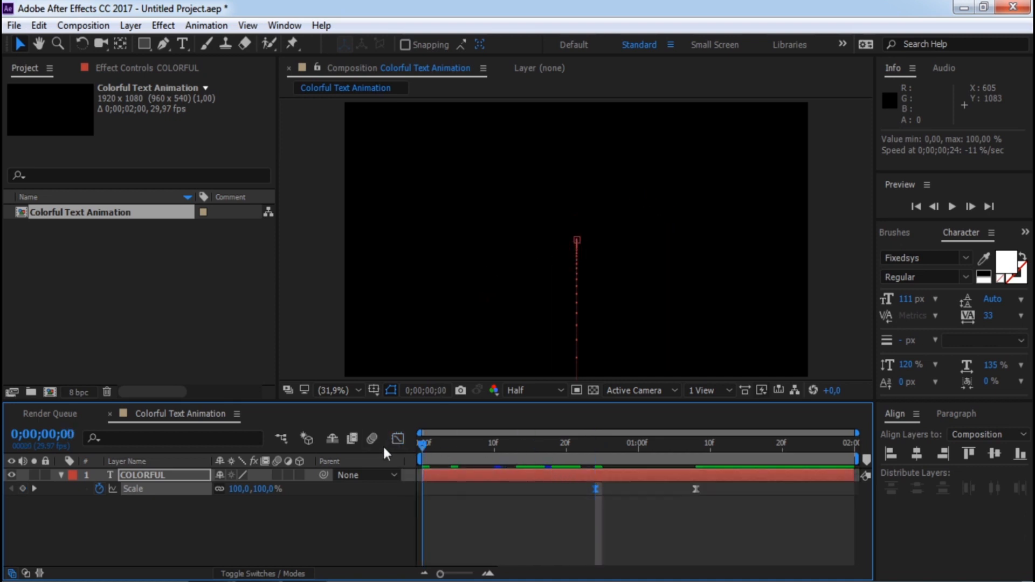
left_click(575, 523)
key("space")
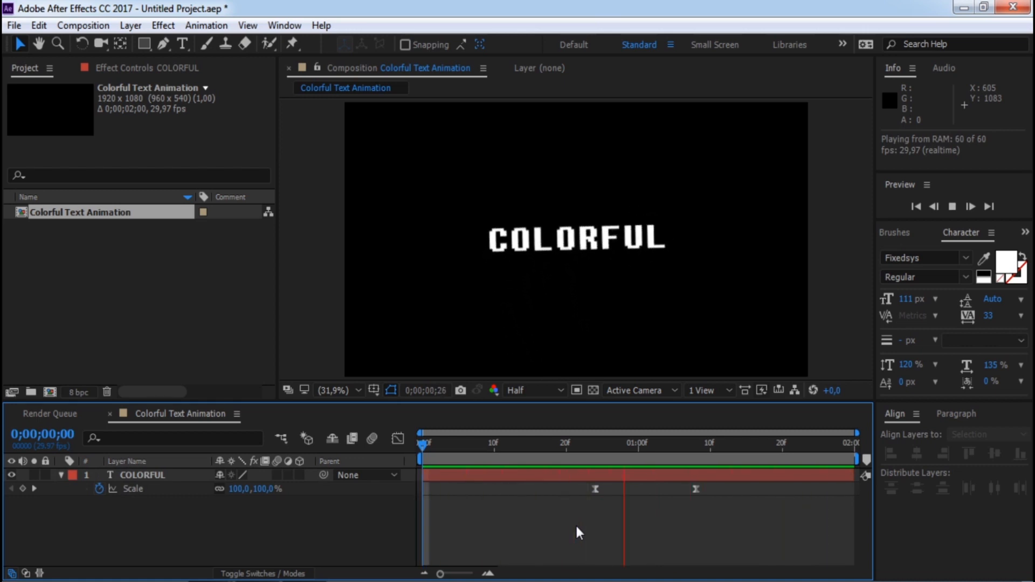
key("space")
left_click(438, 454)
key("Home")
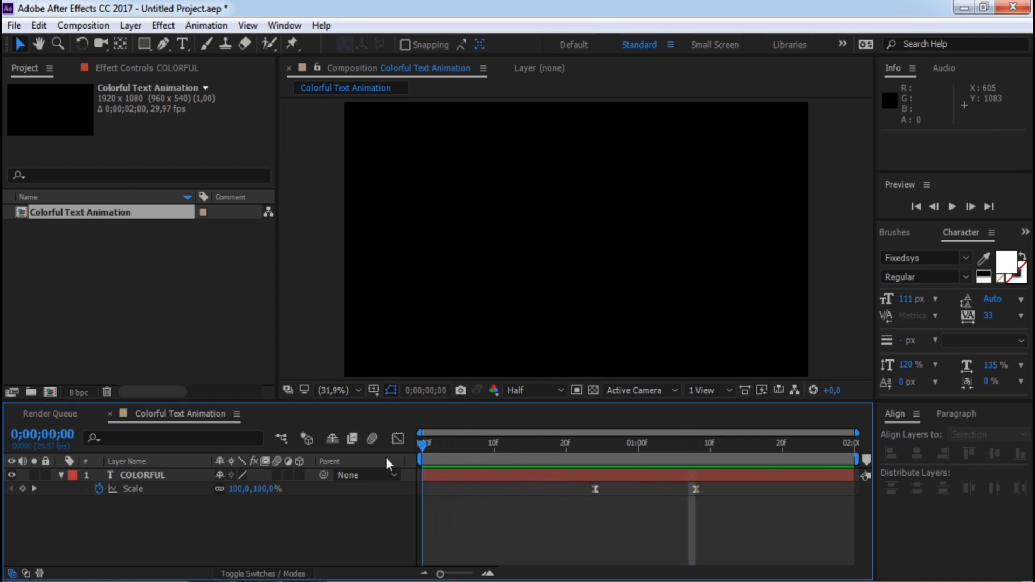
Collapse the COLORFUL layer's properties and duplicate the layer six times
left_click(61, 474)
left_click(128, 475)
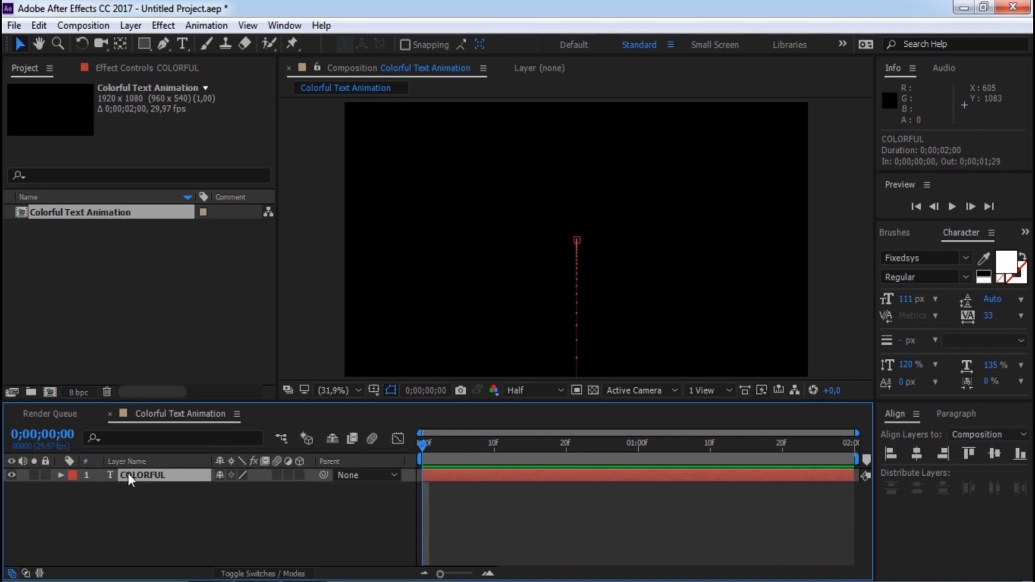
key("ctrl+d")
key("ctrl+d")
key("ctrl+d")
key("ctrl+d")
key("ctrl+d")
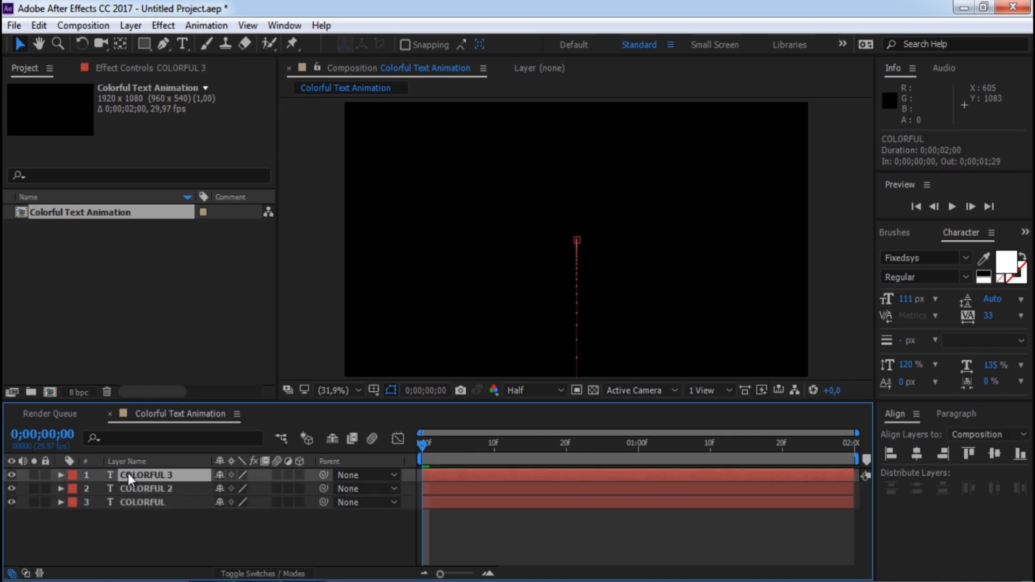
key("ctrl+d")
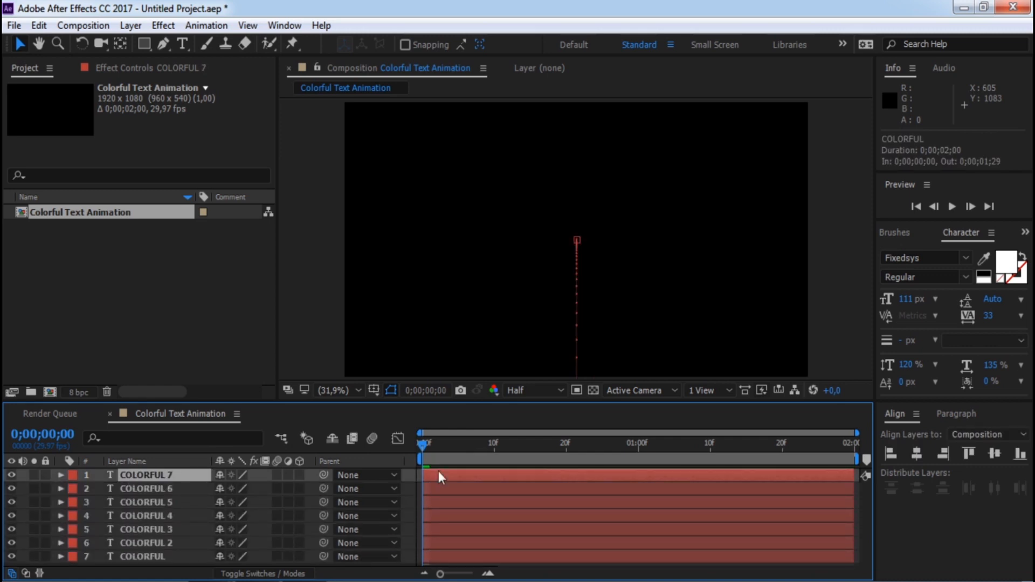
Stagger layers COLORFUL 6 down to COLORFUL so each starts one frame after the layer above, and scrub to check the trail
left_click_drag(506, 445, 551, 449)
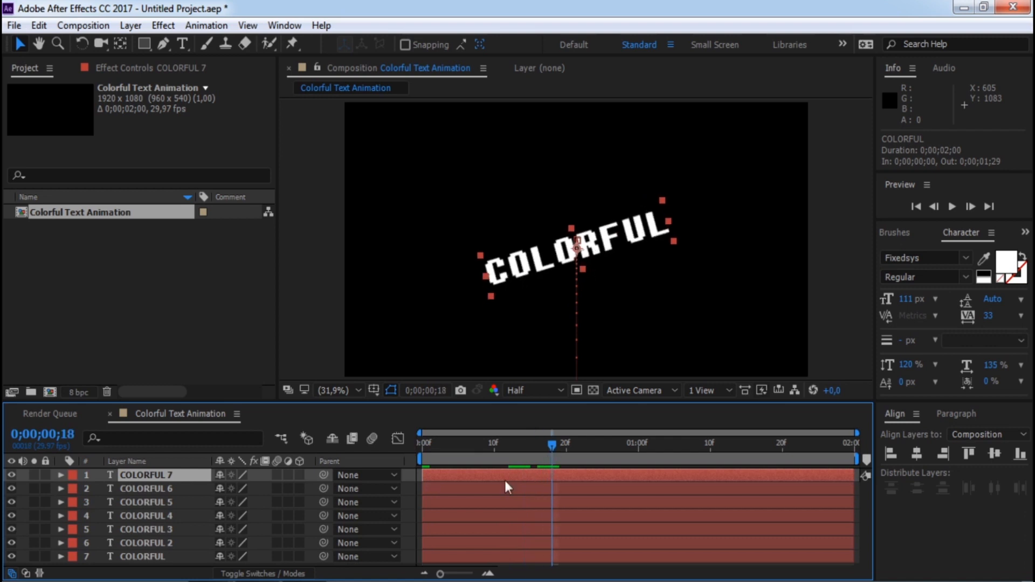
left_click(176, 489)
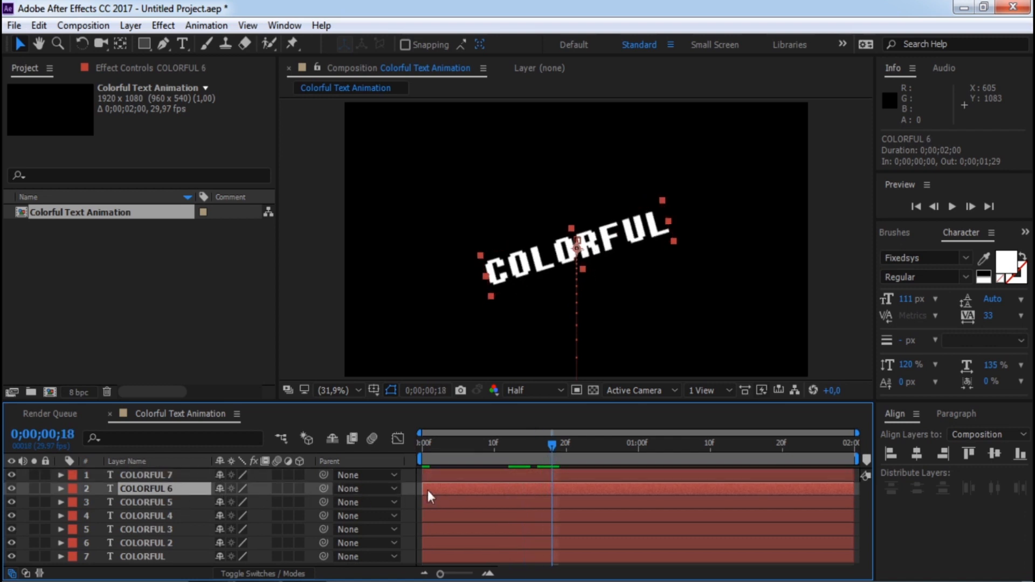
left_click_drag(428, 490, 480, 553)
left_click(452, 491)
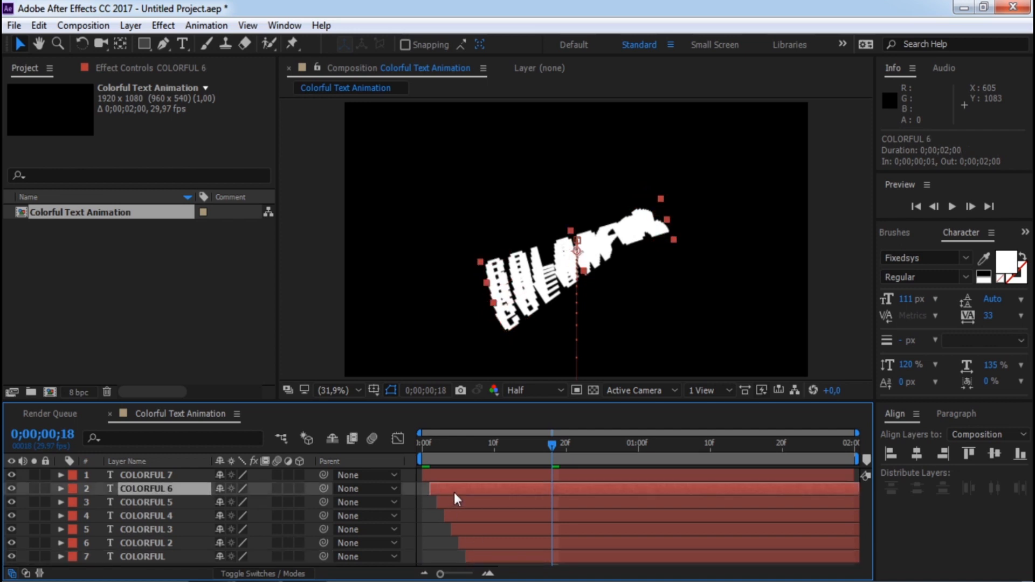
left_click_drag(549, 448, 554, 471)
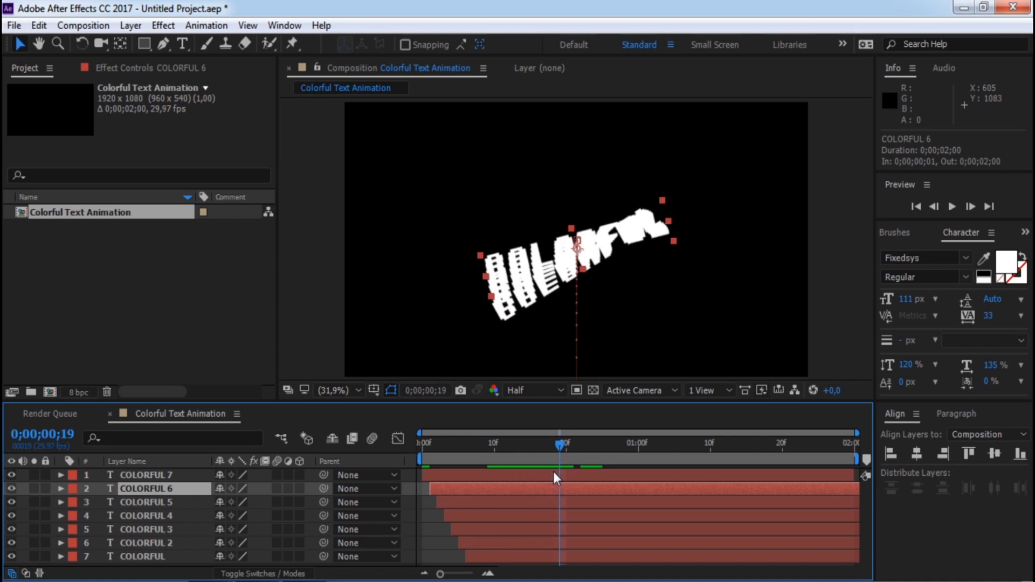
Set the text color of layer COLORFUL 6 to red, FF0000
left_click(1012, 266)
left_click_drag(139, 294, 313, 171)
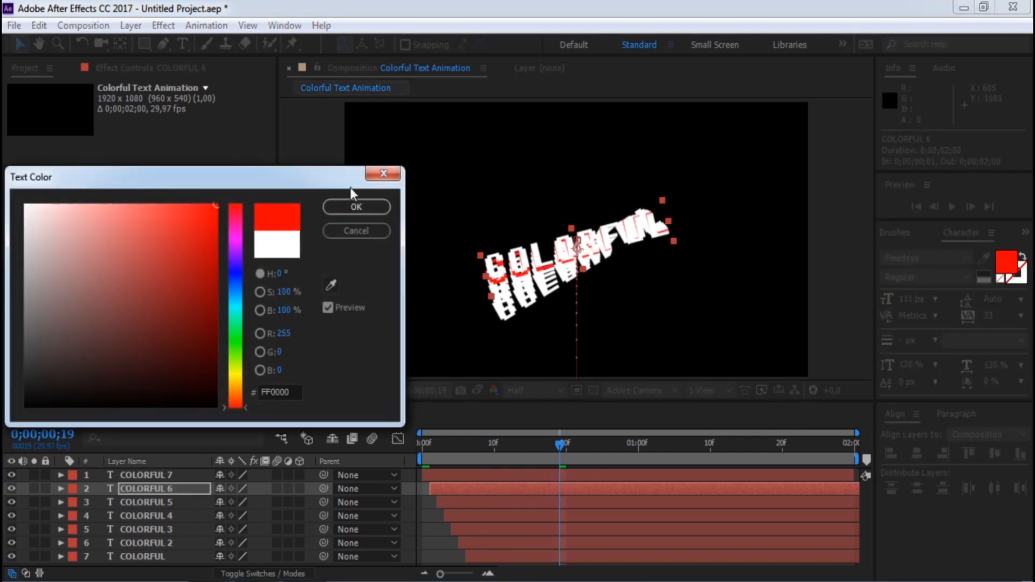
left_click(367, 210)
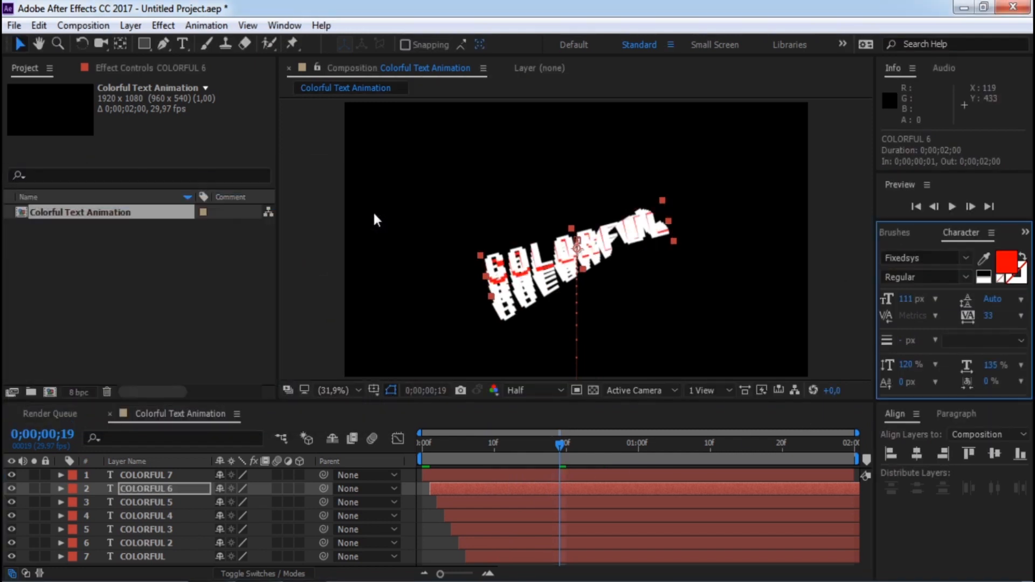
Set the text color of layer COLORFUL 5 to orange, FF4E00
left_click(466, 504)
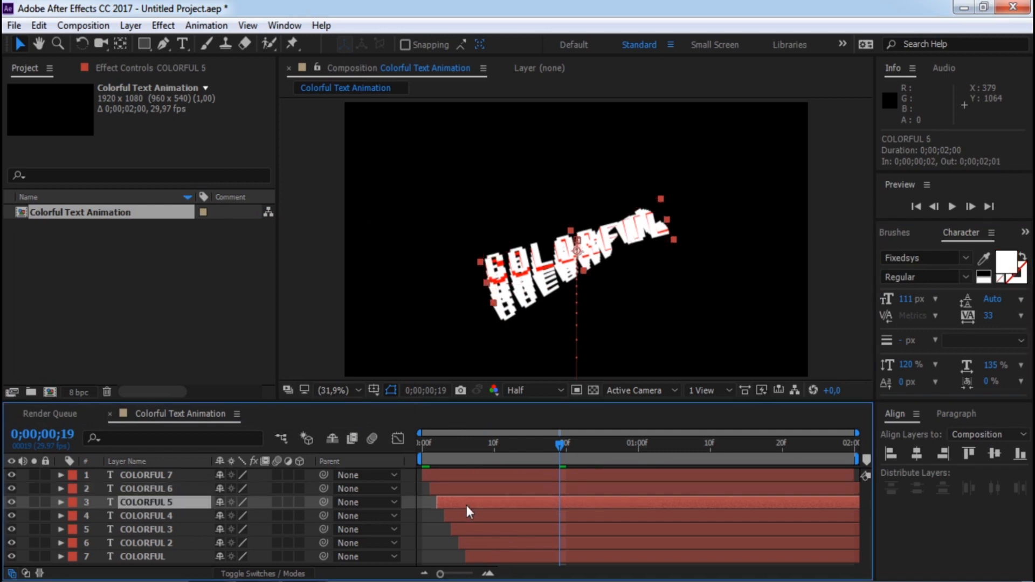
left_click(1008, 265)
left_click_drag(257, 305, 293, 168)
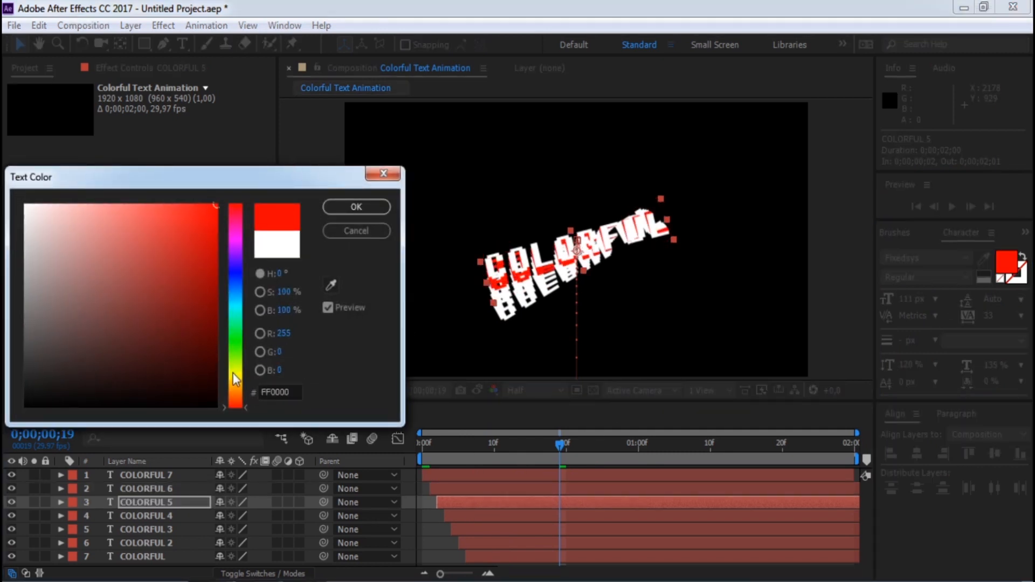
left_click_drag(235, 389, 244, 394)
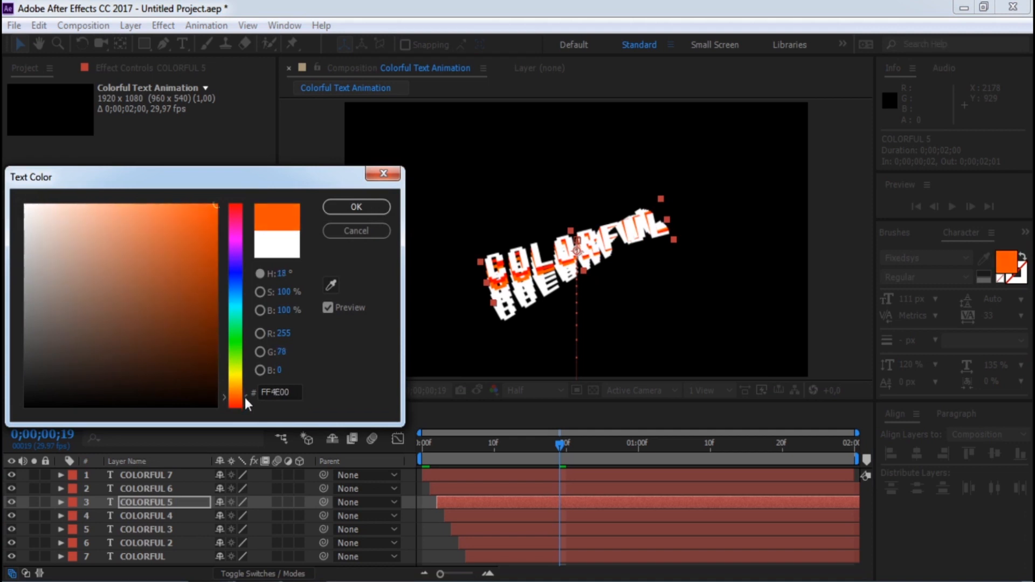
left_click(360, 209)
Set the text color of layer COLORFUL 4 to a saturated yellow with a hue of 56°
left_click(458, 515)
left_click(1006, 264)
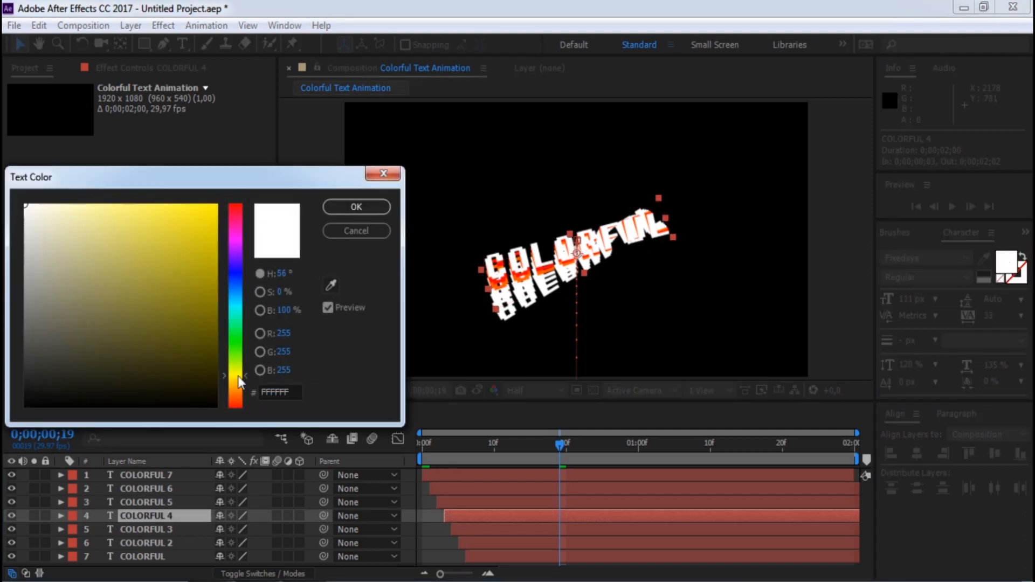
left_click(214, 208)
left_click(357, 207)
Set the text color of layer COLORFUL 3 to green
left_click(462, 529)
left_click(1008, 265)
left_click(236, 344)
left_click(216, 230)
left_click(357, 206)
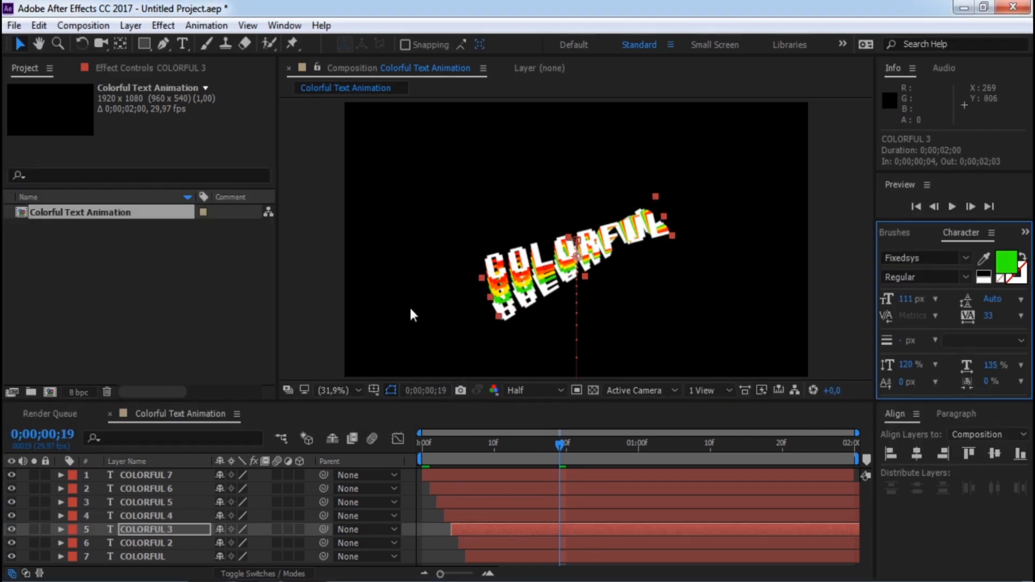
Set the text color of layer COLORFUL 2 to a violet-tinged blue
left_click(469, 542)
left_click(1006, 263)
left_click(216, 207)
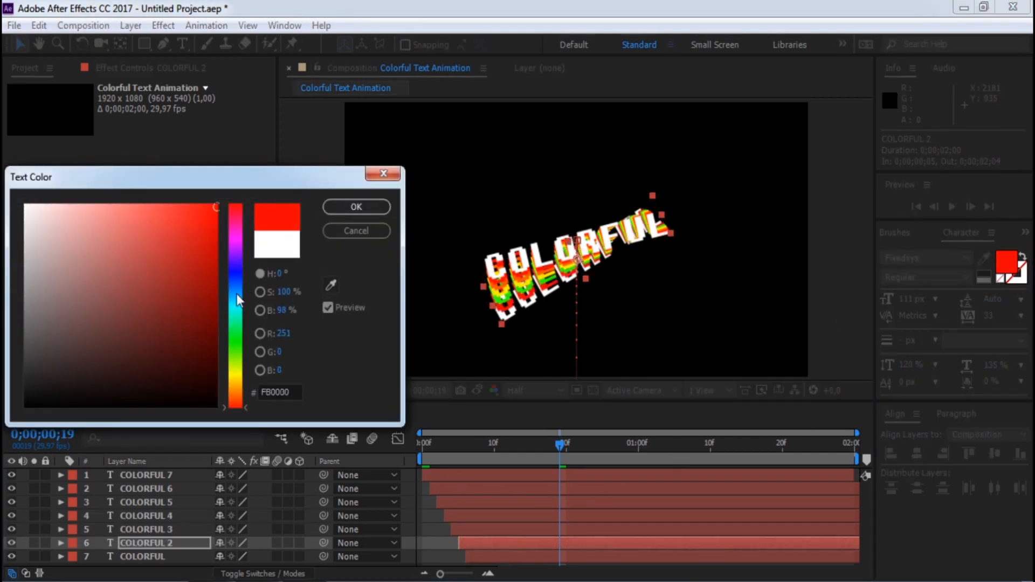
left_click_drag(236, 294, 238, 264)
left_click(356, 206)
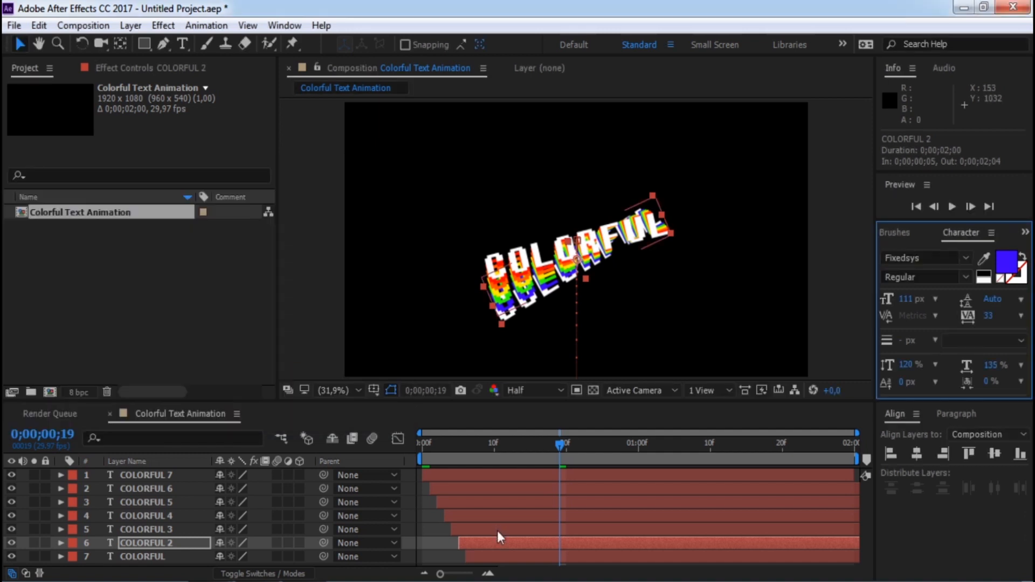
Set the text color of the original COLORFUL layer, the last in the stack, to cyan
left_click(497, 556)
left_click(1007, 263)
left_click(216, 207)
left_click(235, 306)
left_click(357, 207)
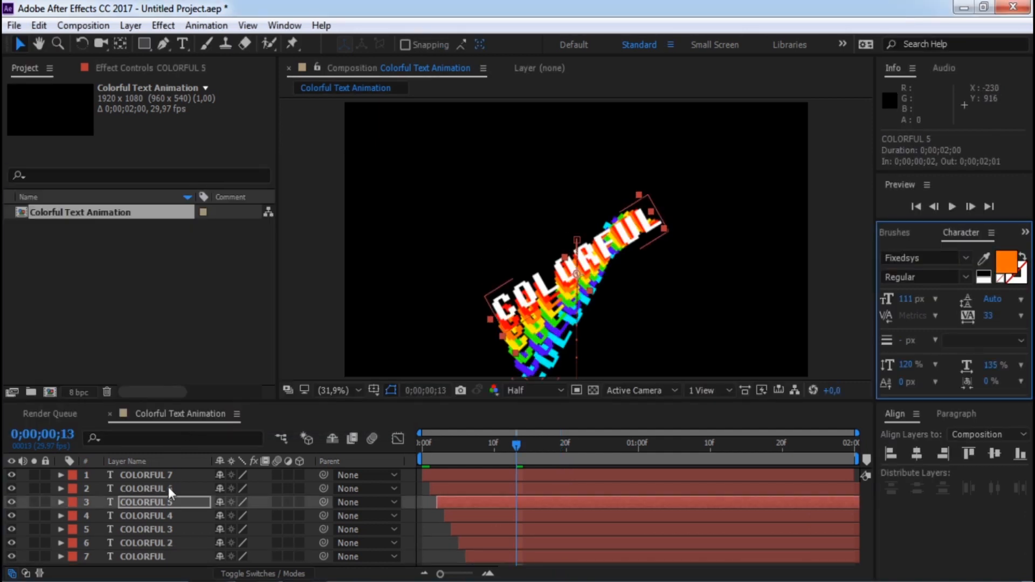
Enable motion blur for the composition and all seven text layers
left_click(371, 438)
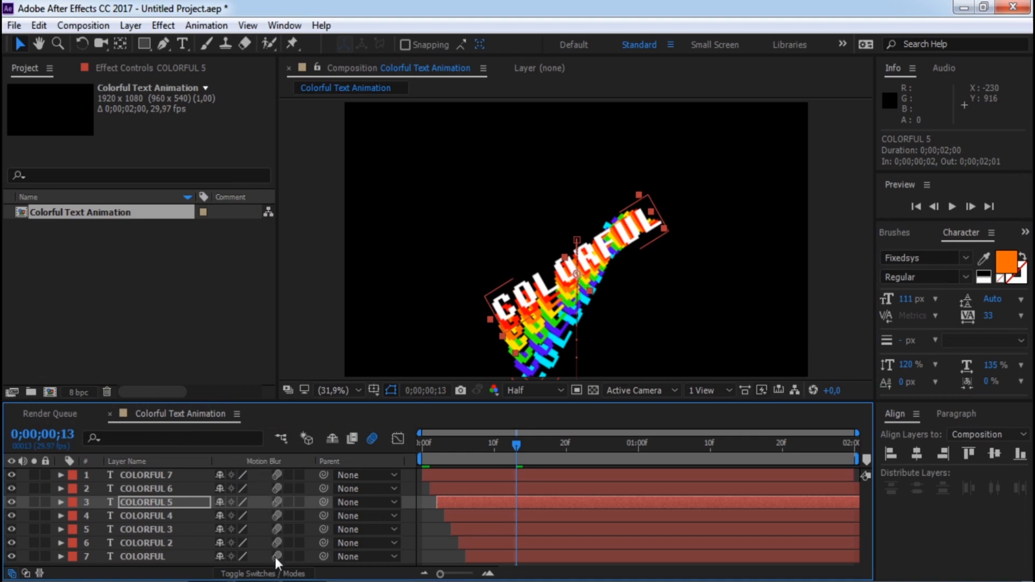
Find the Drop Shadow effect by searching for "drop sh" and apply it to layer COLORFUL 7
left_click(151, 476)
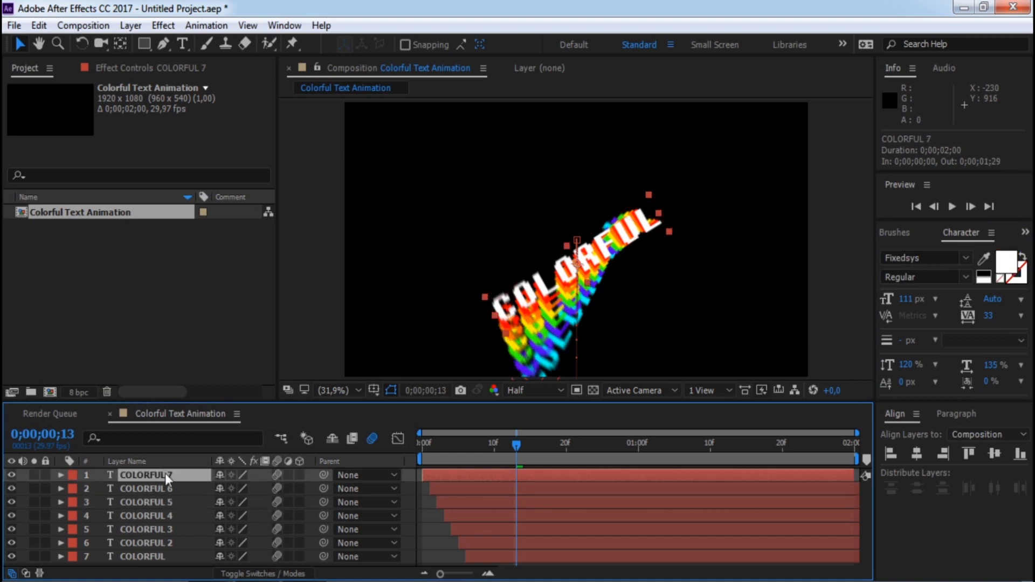
left_click(1025, 232)
left_click(991, 248)
left_click(948, 247)
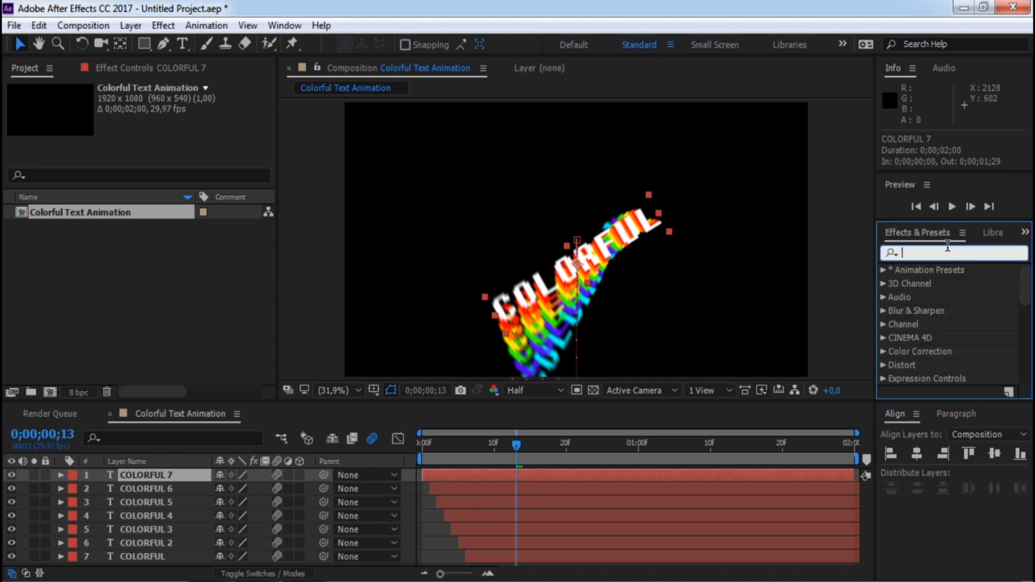
type("drop")
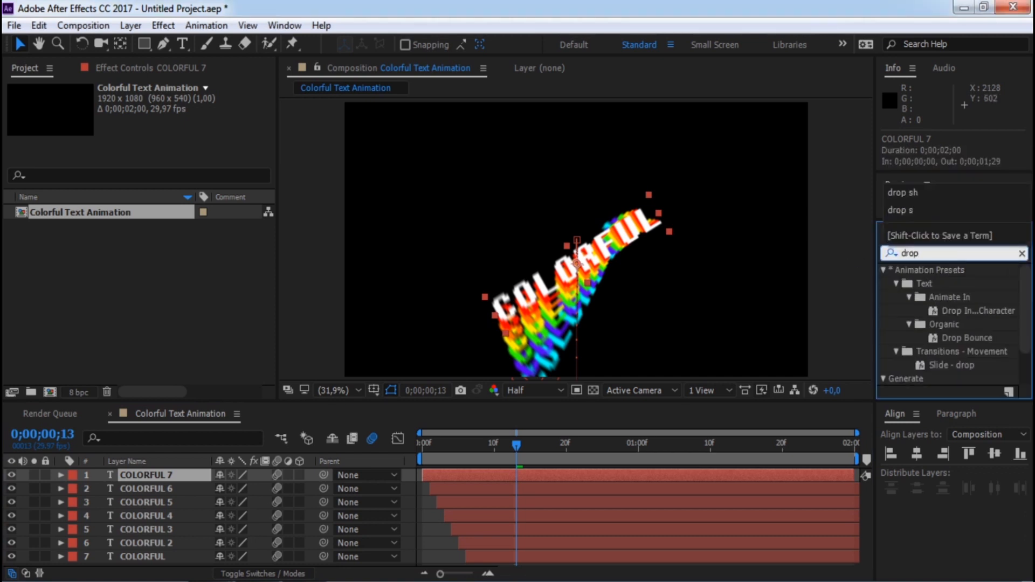
type(" sh")
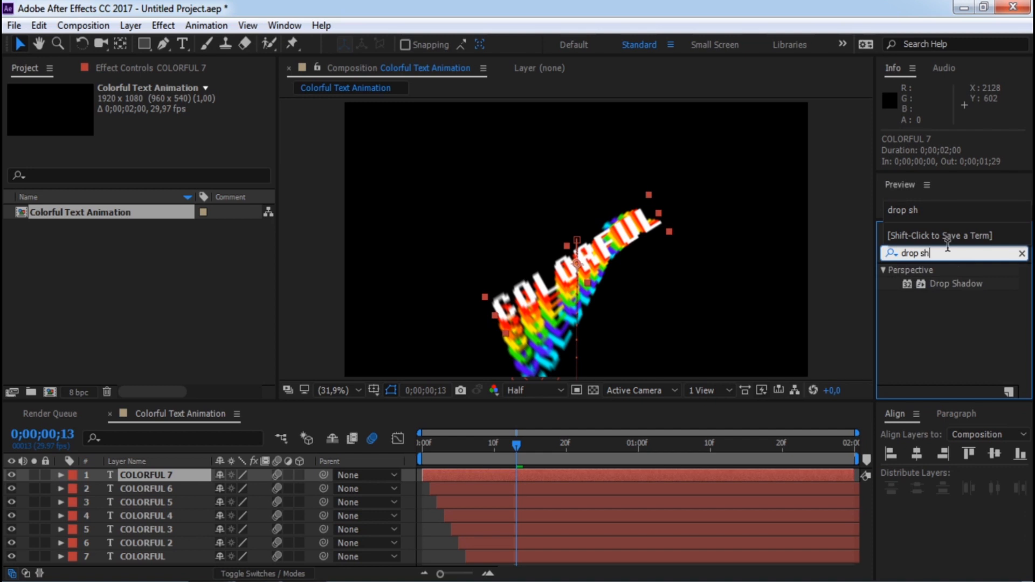
left_click_drag(946, 283, 133, 475)
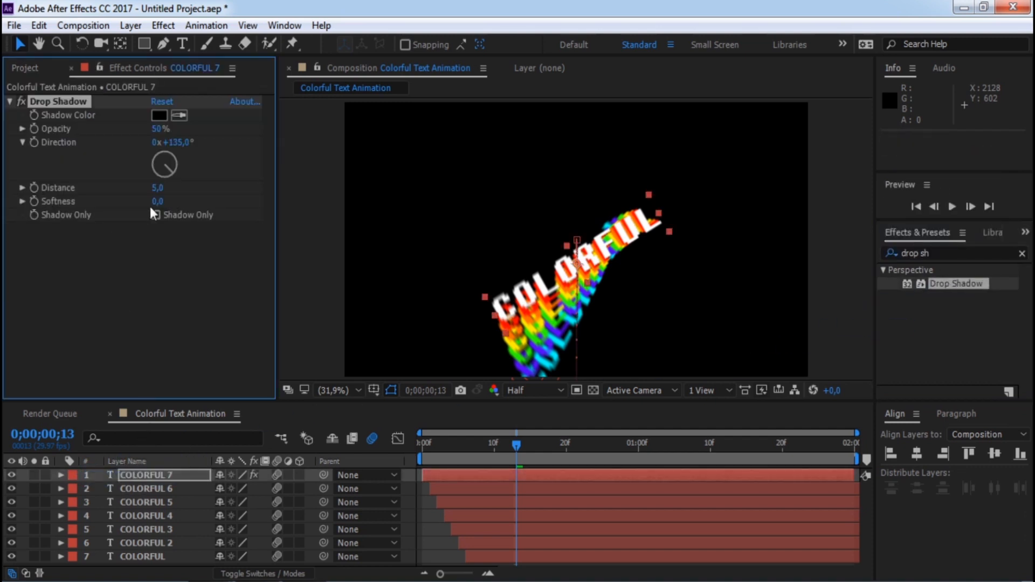
Set the Drop Shadow on COLORFUL 7 to a softness of 50 and an opacity of 70%
left_click_drag(157, 202, 178, 202)
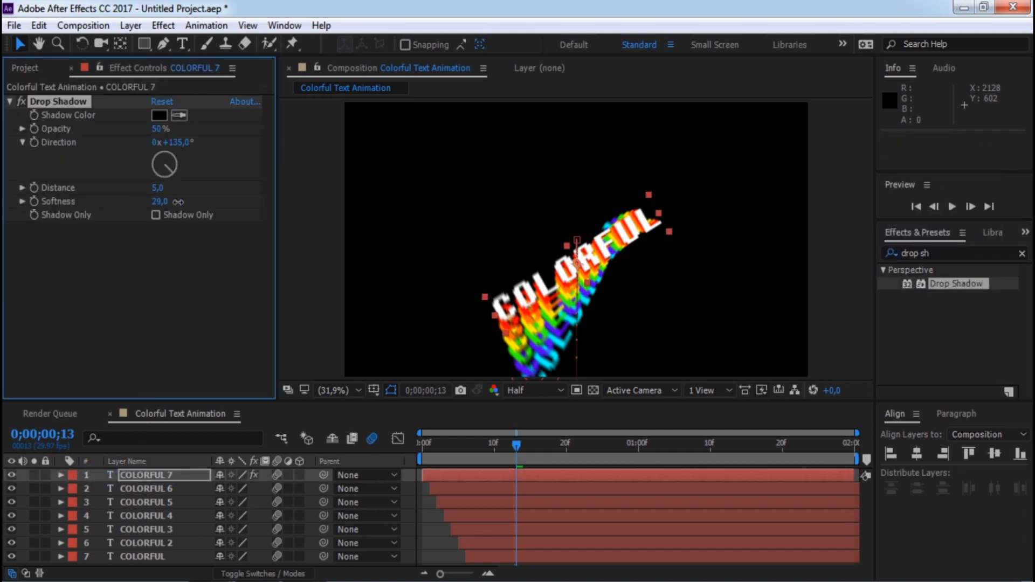
left_click(166, 128)
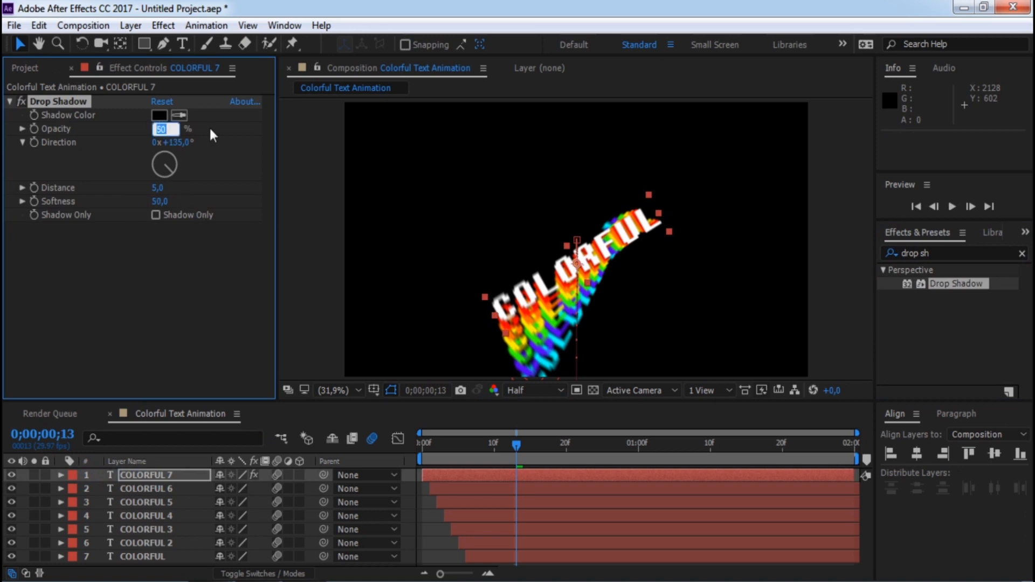
type("70")
key("Return")
Paste the copied Drop Shadow effect onto each of the other six text layers, from COLORFUL 6 down to COLORFUL
left_click(147, 487)
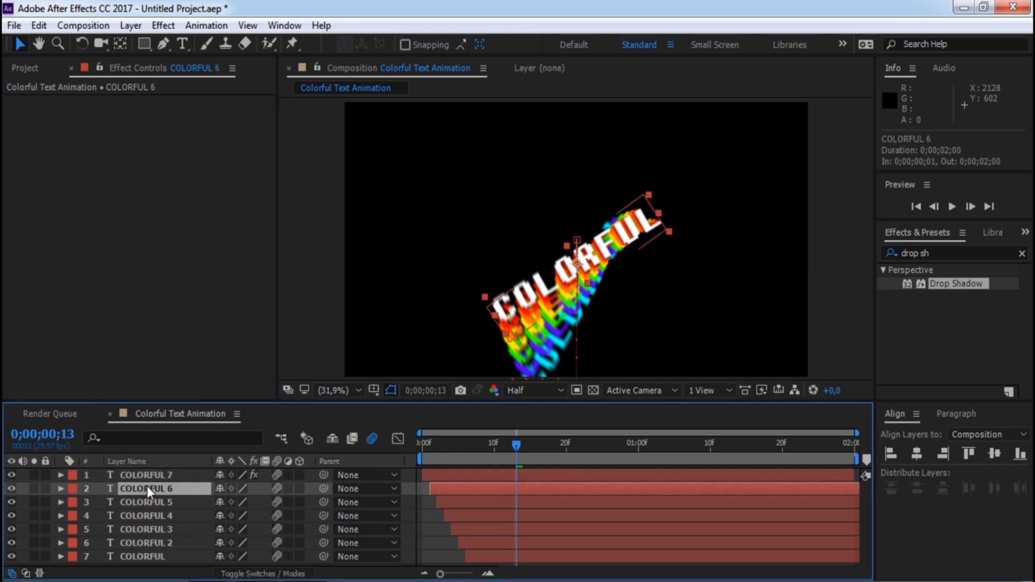
key("ctrl+v")
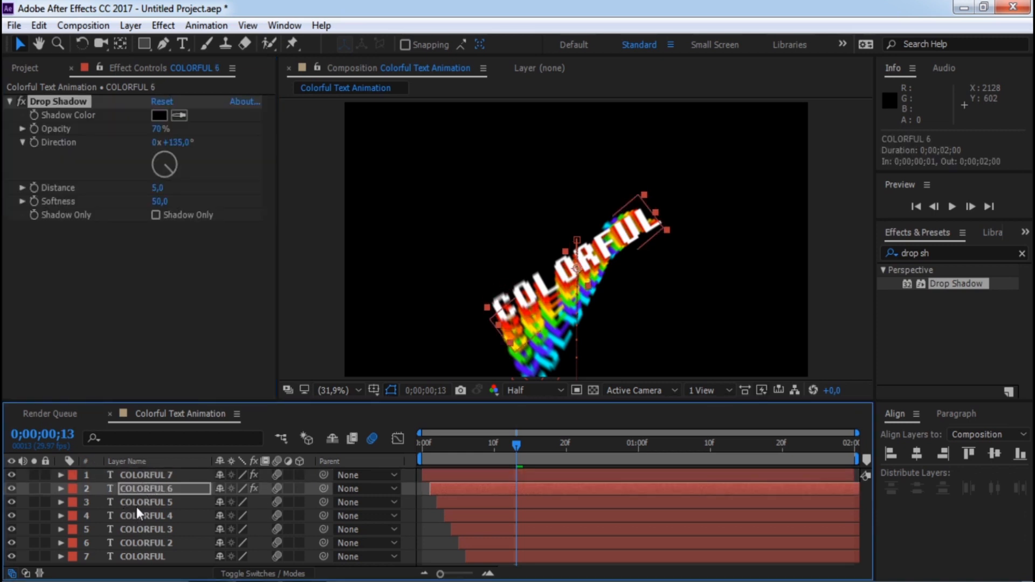
left_click(137, 506)
key("ctrl+v")
left_click(145, 516)
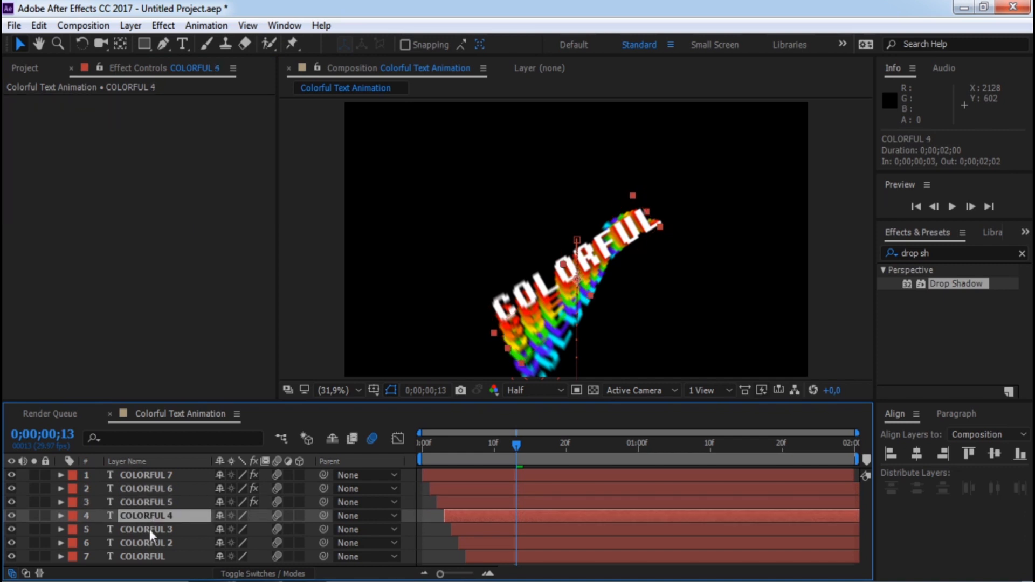
key("ctrl+v")
left_click(153, 532)
key("ctrl+v")
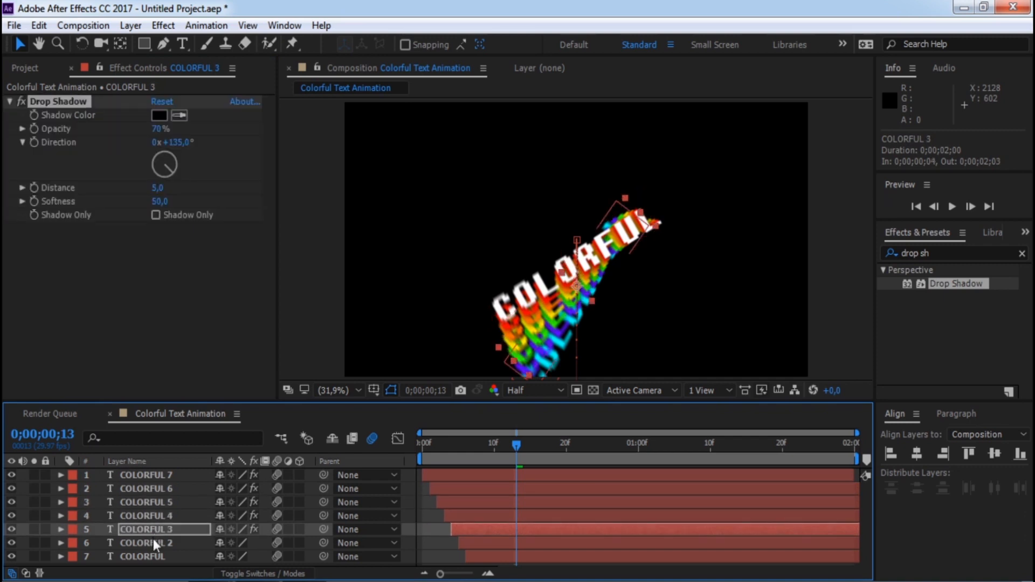
left_click(153, 540)
key("ctrl+v")
left_click(155, 556)
key("ctrl+v")
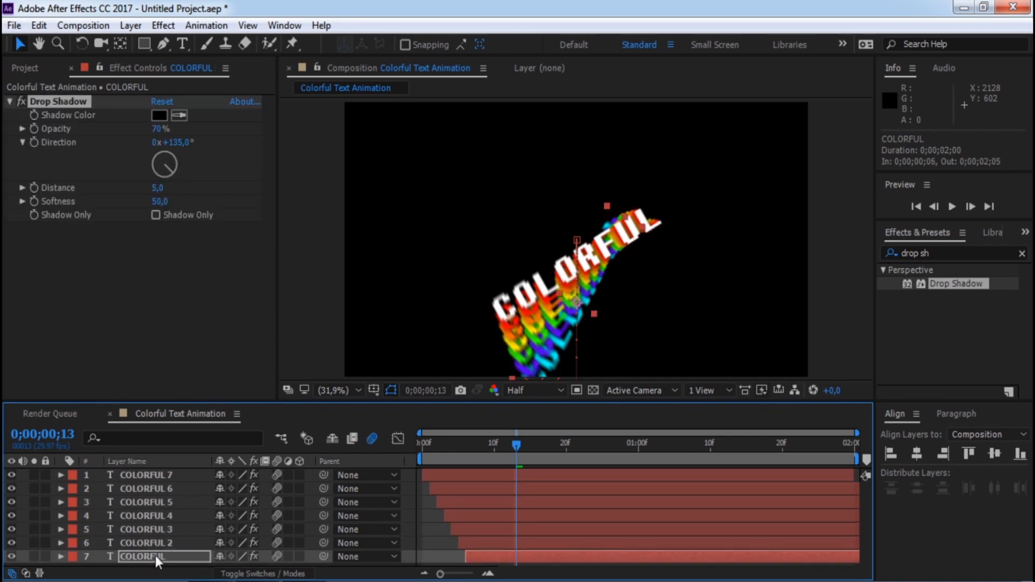
Clear the effect search and preview the animation with its drop shadows from the first frame
left_click_drag(526, 447, 405, 457)
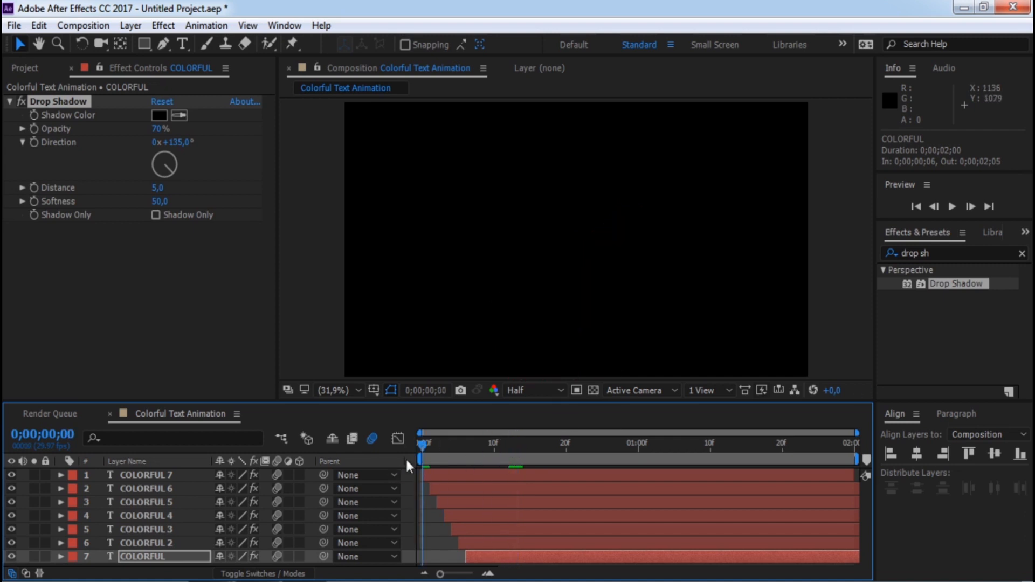
left_click(1022, 253)
left_click(953, 207)
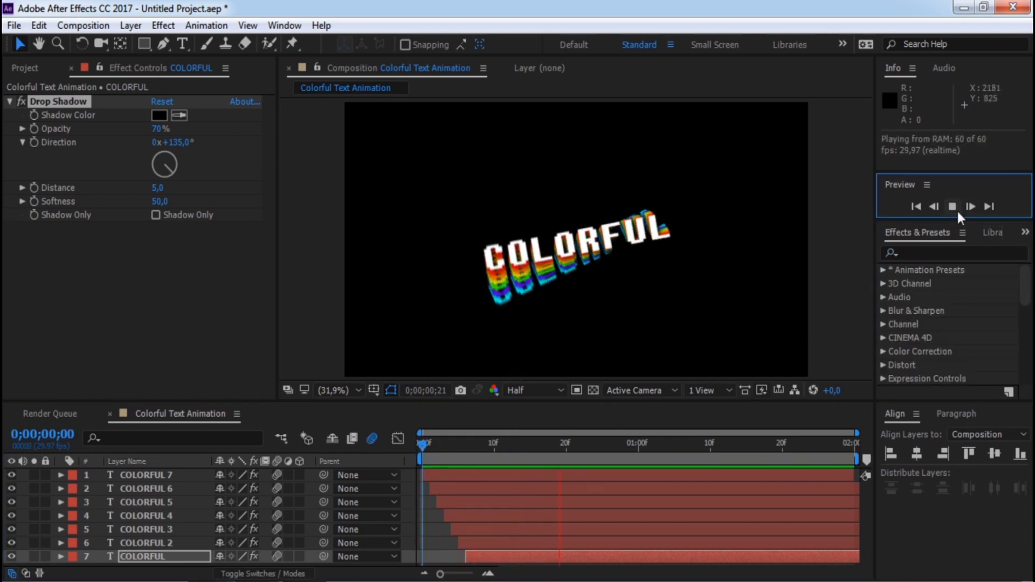
left_click(956, 209)
Pre-compose all seven text layers into a new composition named Colorful Text
mouse_move(539, 448)
left_mouse_down()
mouse_move(552, 447)
mouse_move(538, 447)
left_mouse_up()
left_click(163, 502)
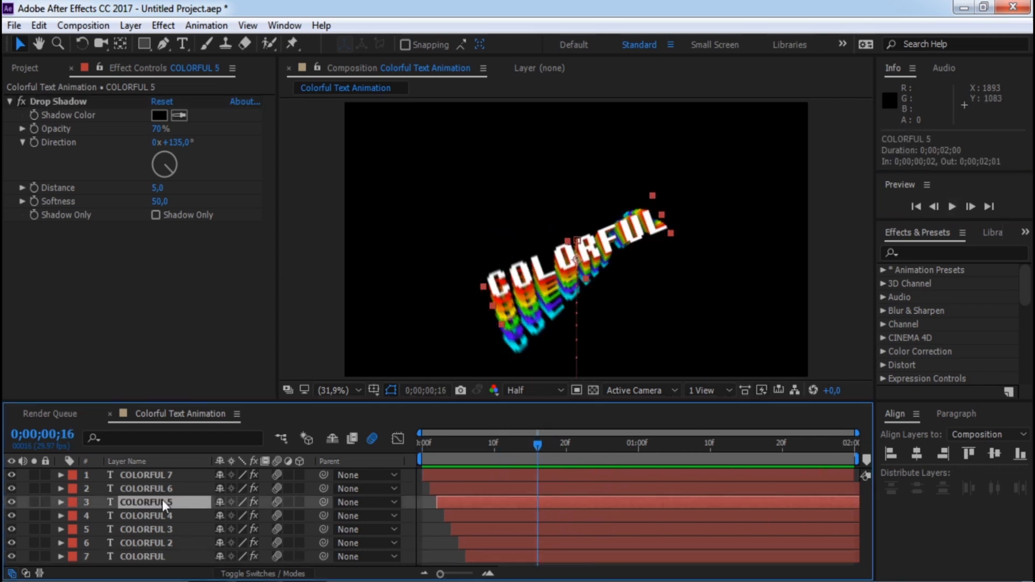
key("ctrl+a")
right_click(163, 500)
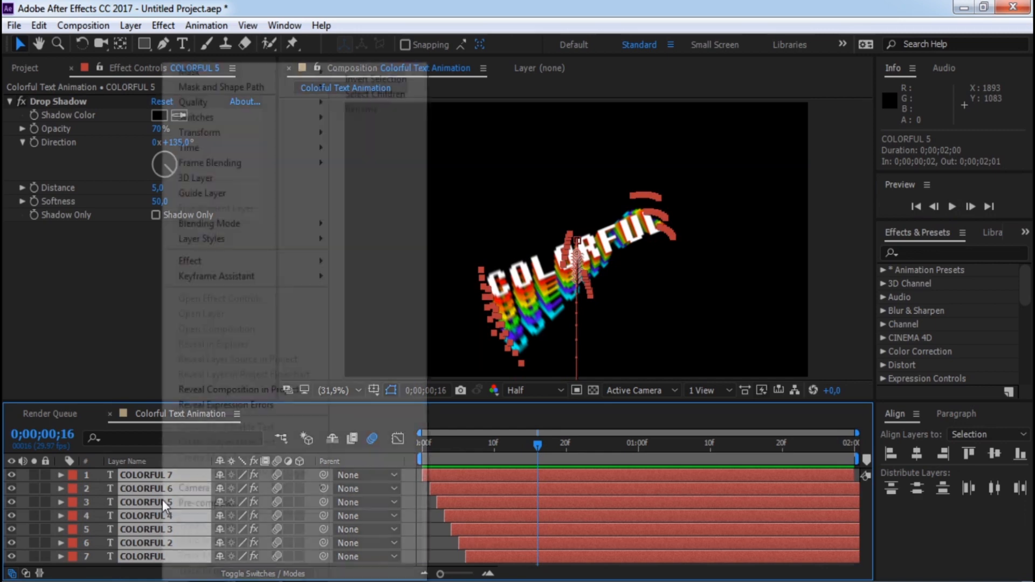
left_click(192, 507)
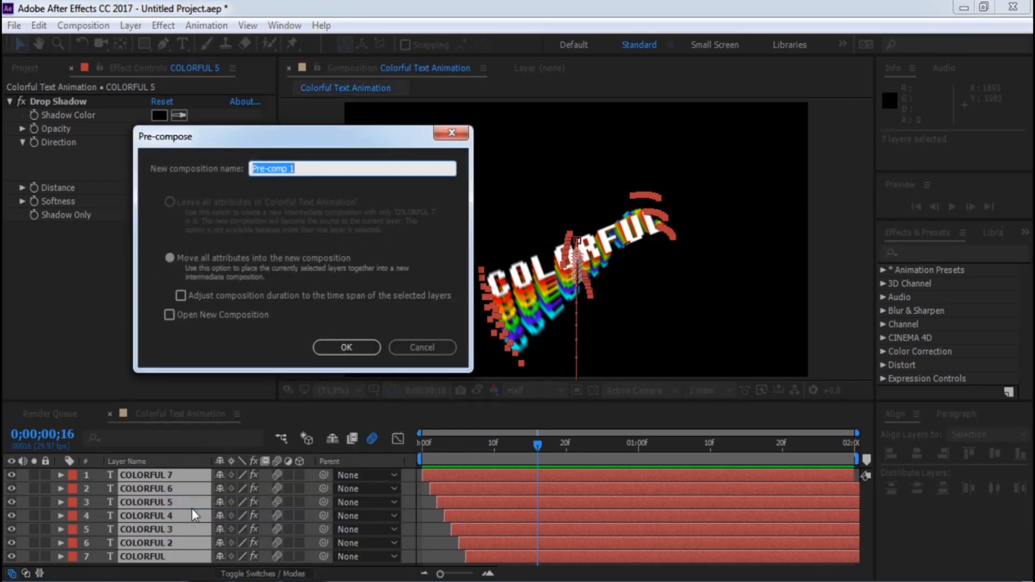
type("Colorful Text")
left_click(345, 348)
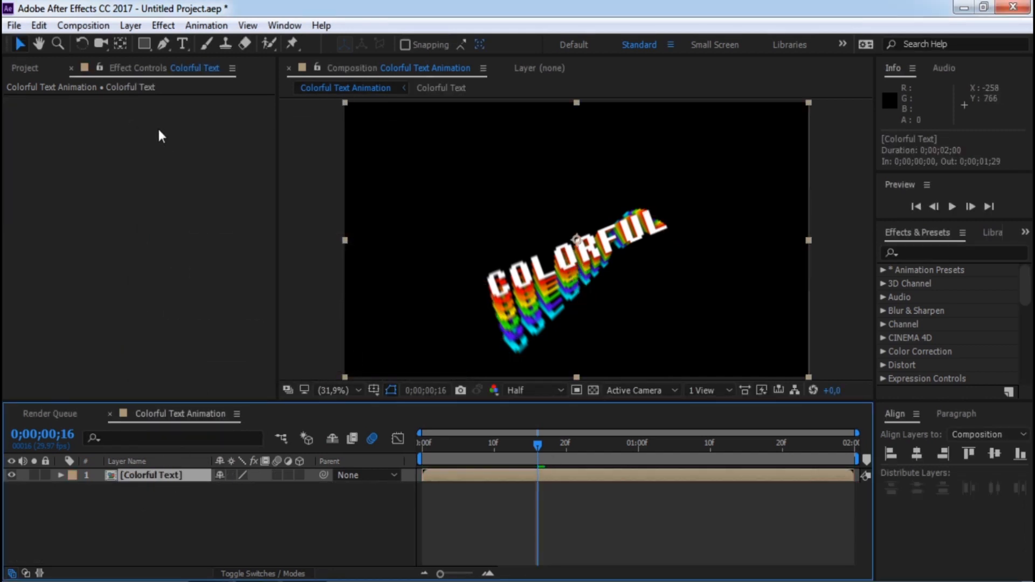
Apply the Card Wipe transition effect to the Colorful Text layer with a transition width of 8% and 100 rows
left_click(162, 25)
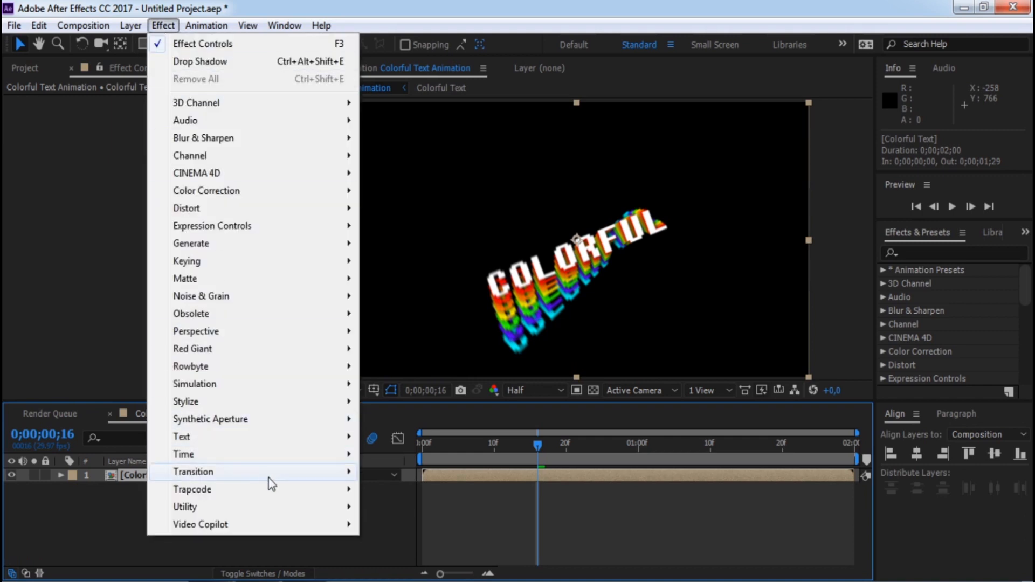
mouse_move(348, 473)
left_click(399, 208)
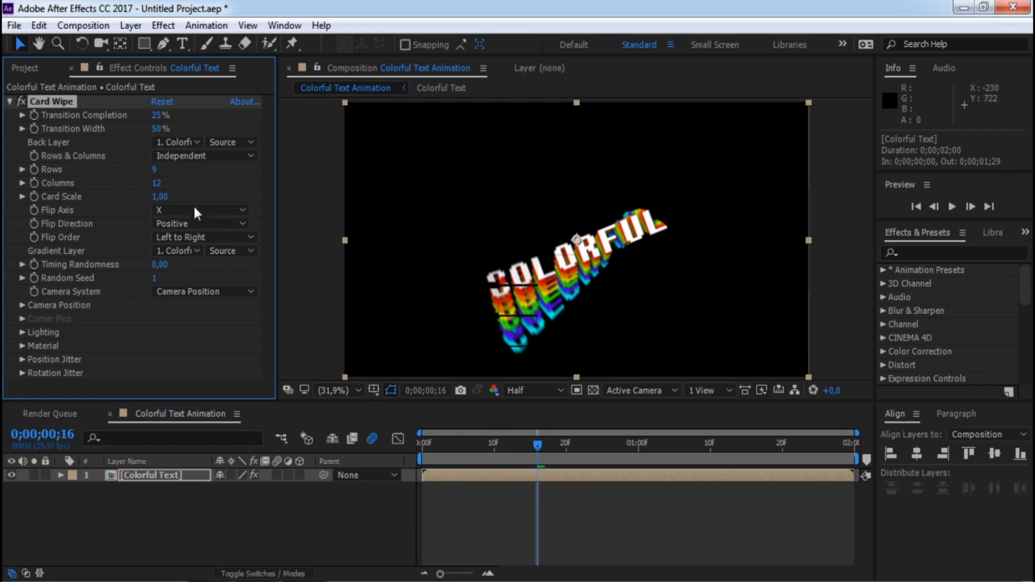
left_click(158, 128)
type("8")
key("Return")
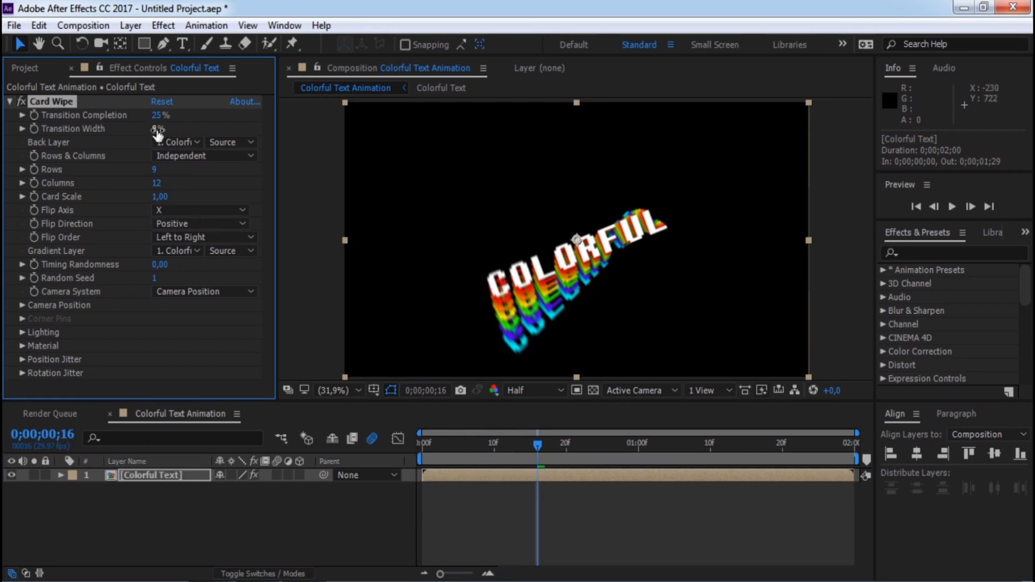
left_click(156, 170)
type("100")
key("Return")
Start keyframing Card Wipe's Transition Completion at the first frame with a value of 0%
left_click_drag(449, 444, 426, 444)
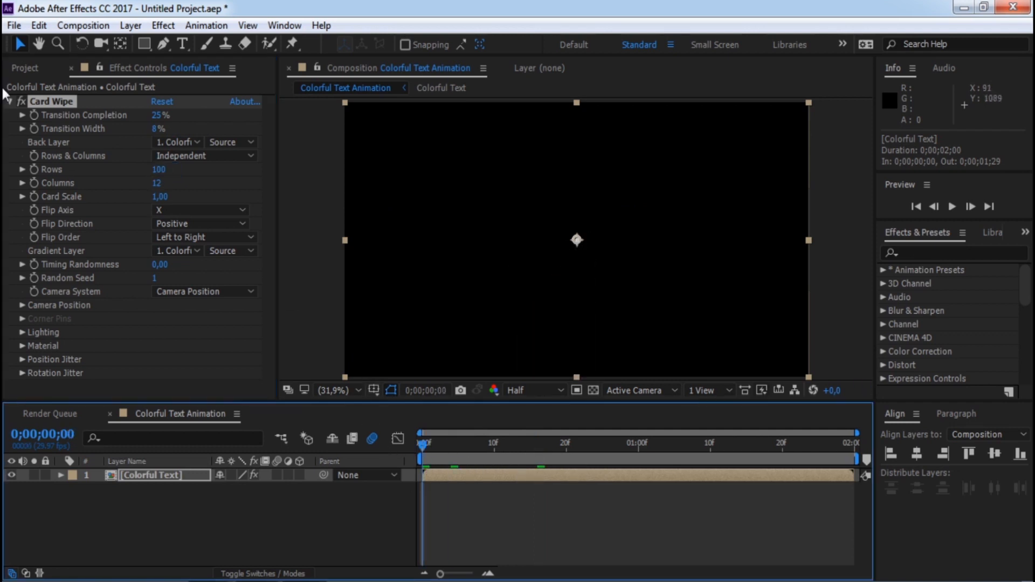
left_click(32, 115)
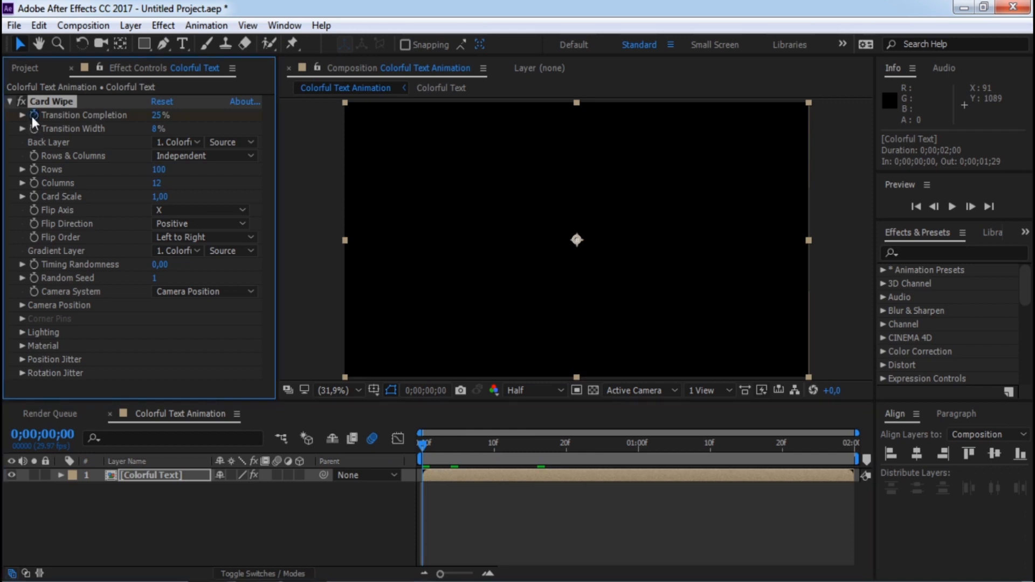
left_click(155, 116)
type("0")
key("Return")
Add a Card Wipe Transition Completion keyframe of 100% at 0;00;01;03
left_click(660, 444)
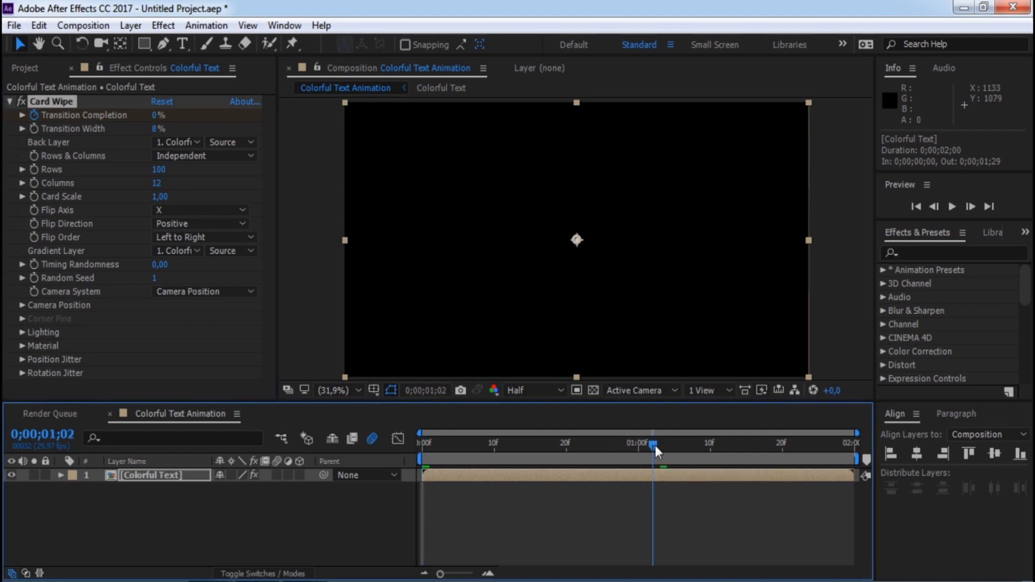
left_click(156, 115)
type("100")
key("Return")
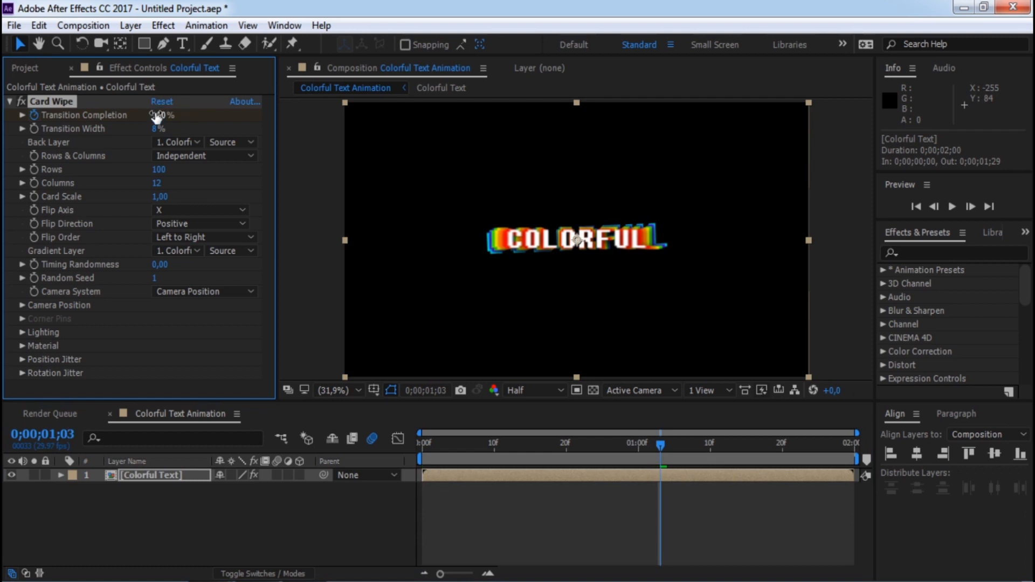
Preview the Card Wipe animation from the first frame
left_click(625, 446)
left_click_drag(619, 448, 409, 445)
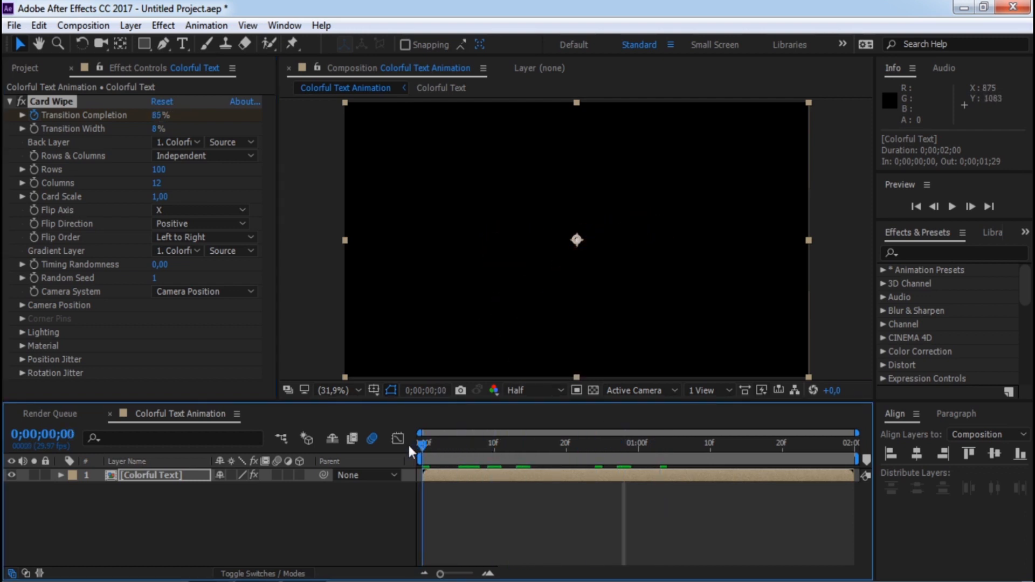
left_click(954, 210)
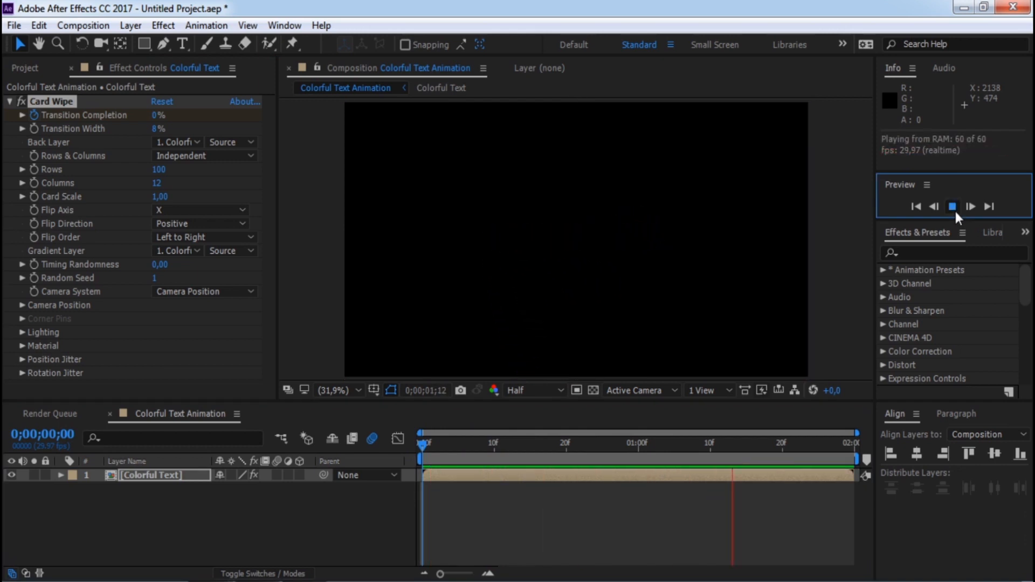
left_click(955, 211)
Apply the Venetian Blinds transition effect to the Colorful Text layer
left_click_drag(488, 447, 537, 450)
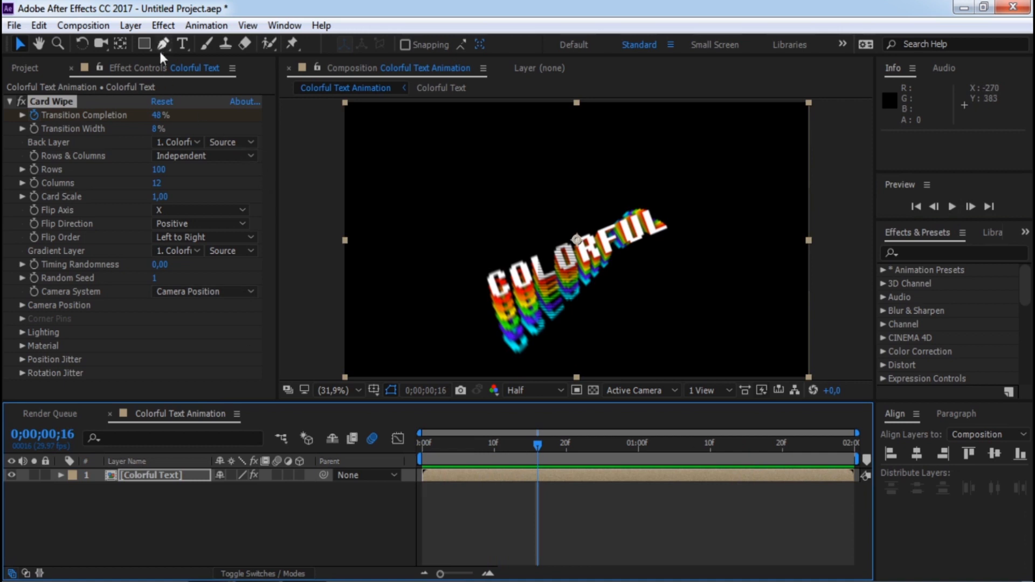
left_click(158, 27)
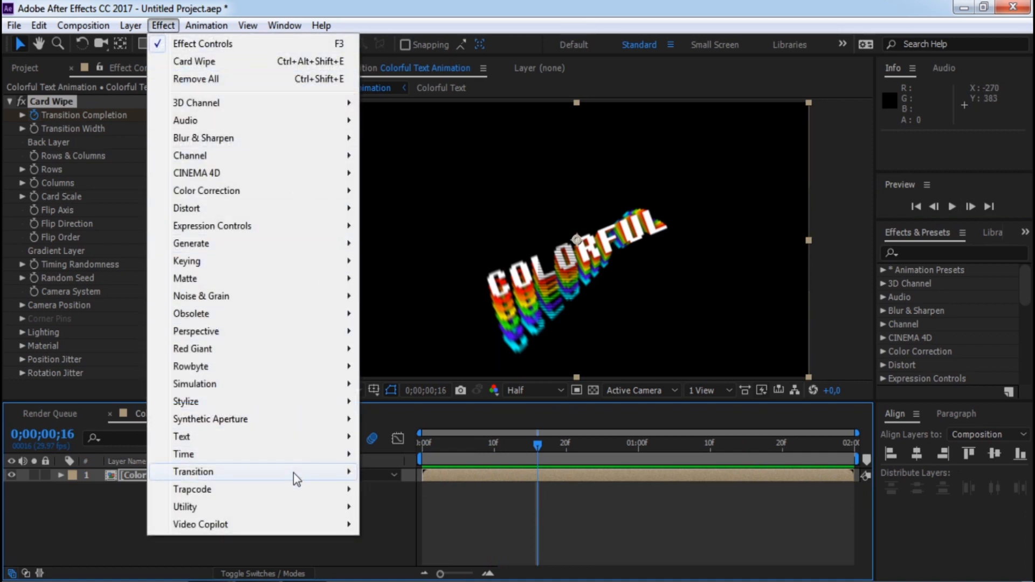
mouse_move(293, 473)
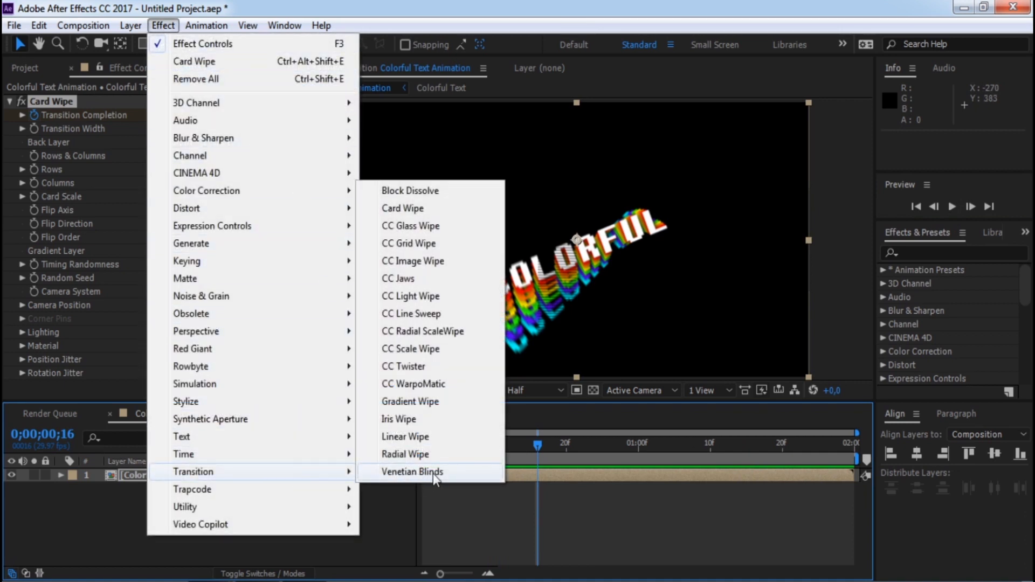
left_click(432, 474)
Keyframe Venetian Blinds' Transition Completion at 85% on the first frame
left_click_drag(445, 453, 408, 450)
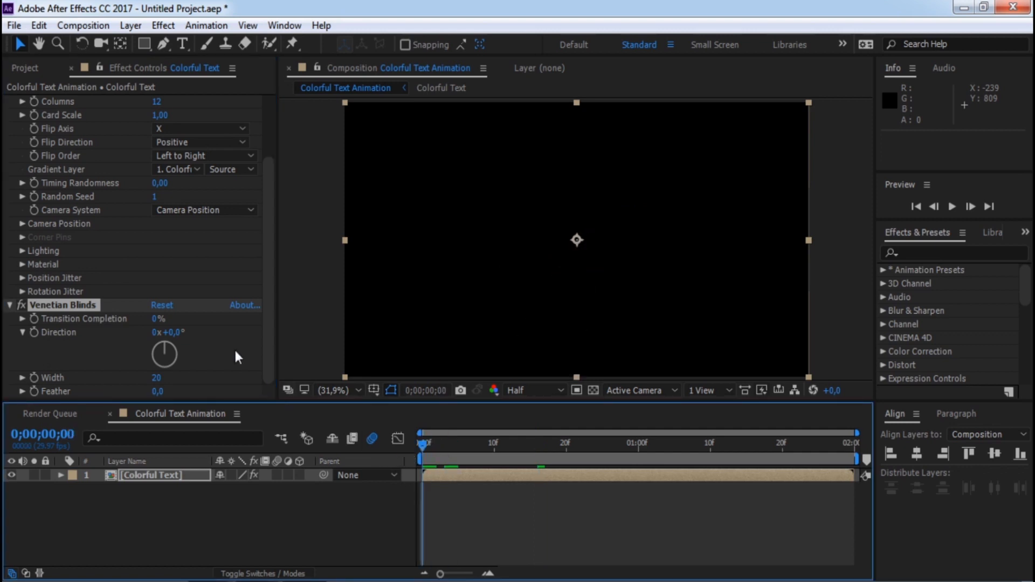
left_click(157, 320)
type("85")
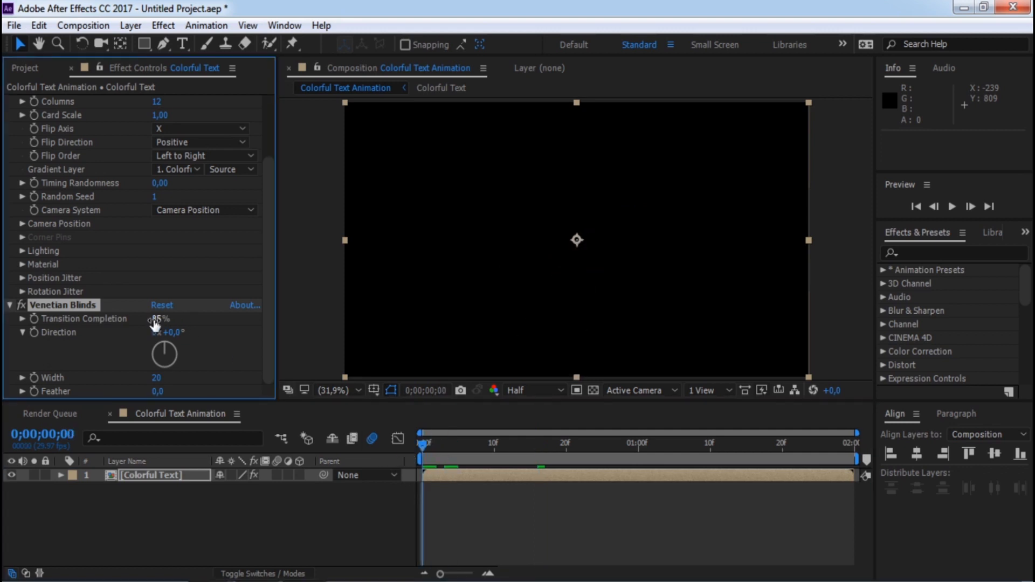
key("Return")
Add a Venetian Blinds Transition Completion keyframe of 0% at frame 10, return to the first frame and deselect the layer
left_click(494, 451)
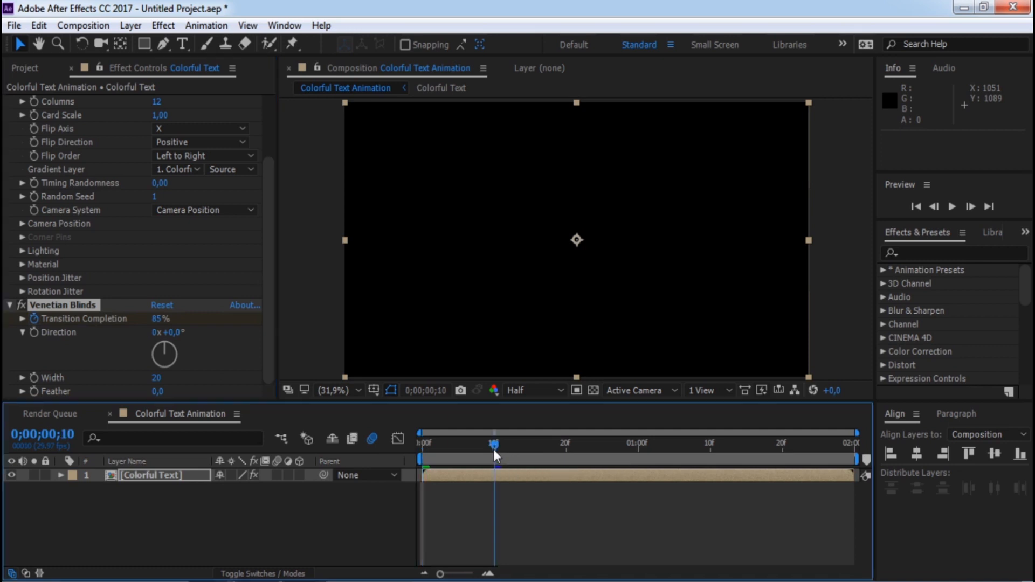
left_click(157, 320)
type("0")
key("Return")
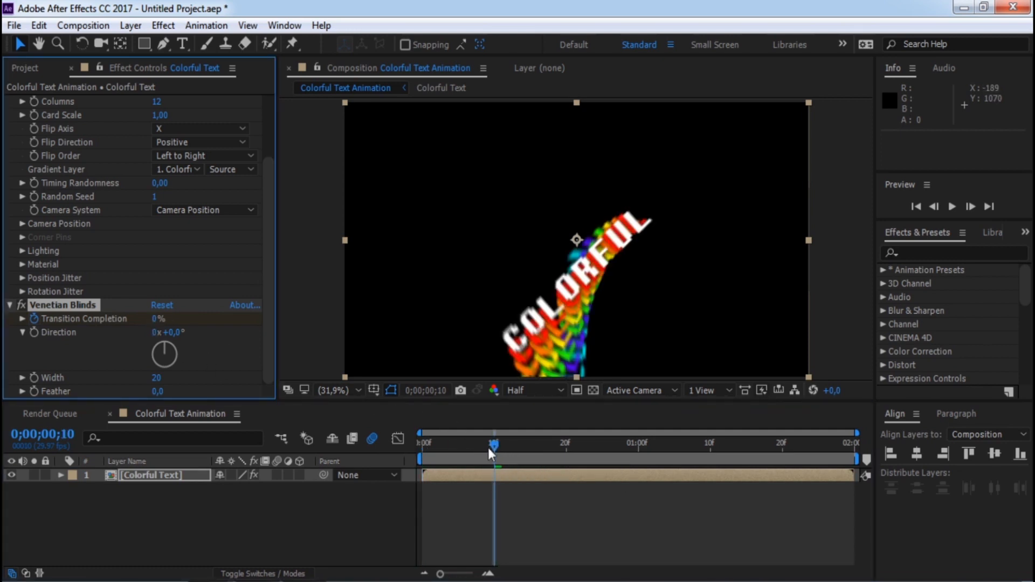
left_click_drag(489, 447, 422, 447)
left_click(711, 486)
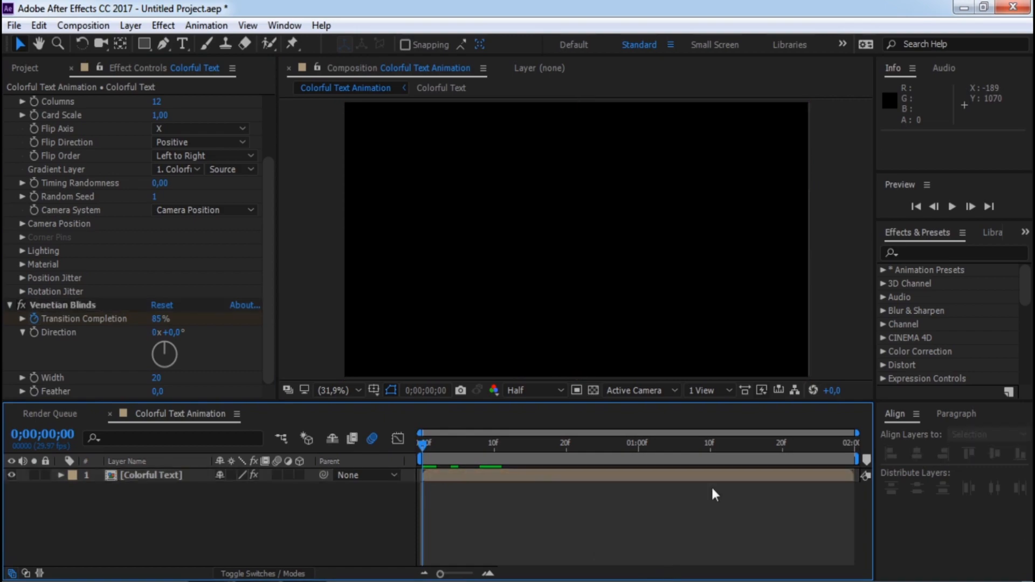